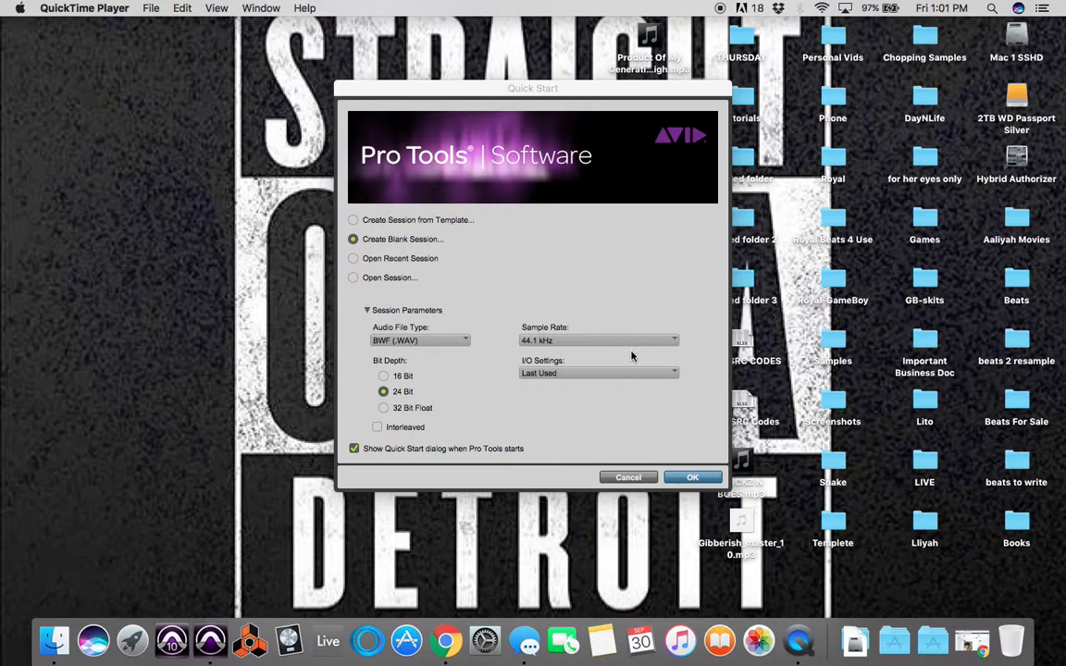
Create a blank session named "Temp Setup" on the Desktop with Stereo Mix I/O settings, BWF (.WAV), 24 Bit and 44.1 kHz.
click(616, 374)
click(635, 391)
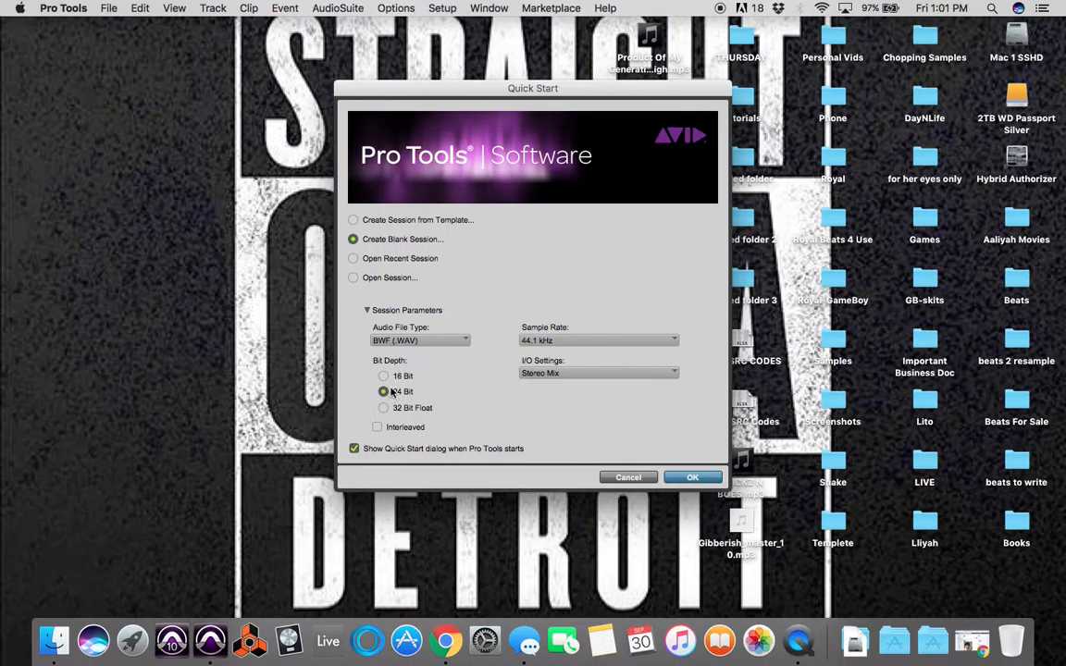
click(685, 478)
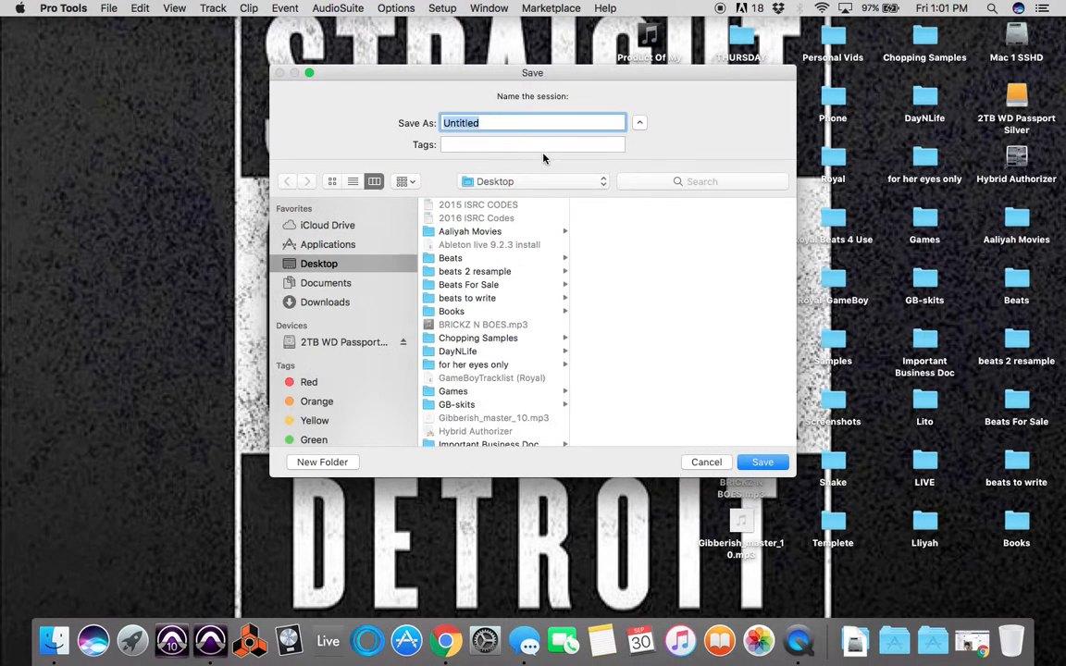
text(Temp Setup)
click(750, 463)
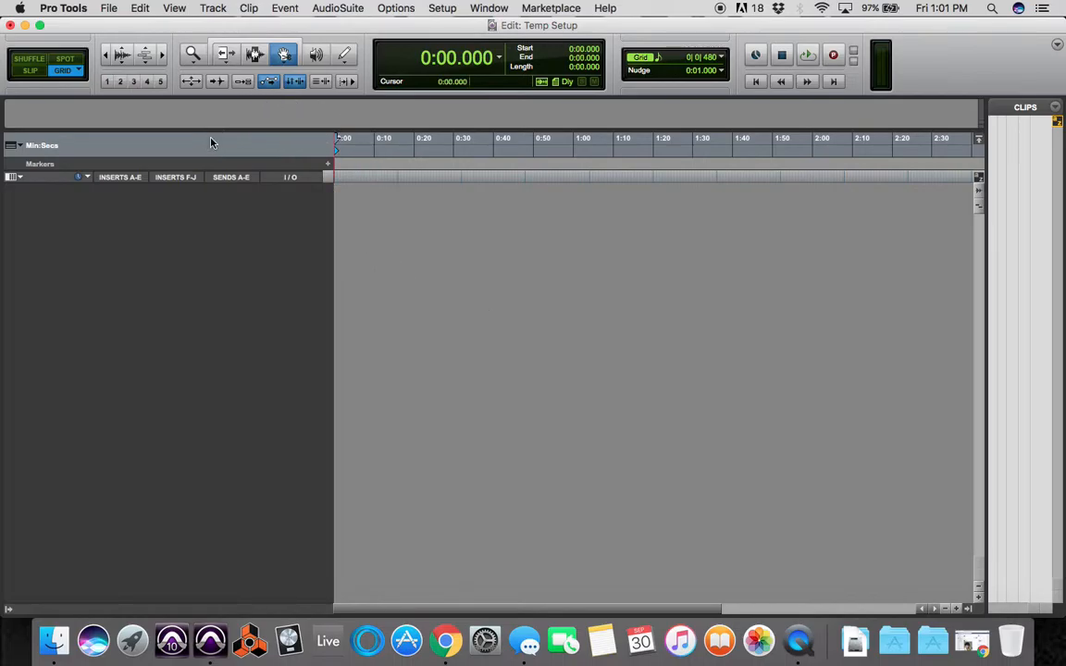
Set up a new-tracks request for 16 mono audio tracks and 4 stereo aux inputs.
click(212, 7)
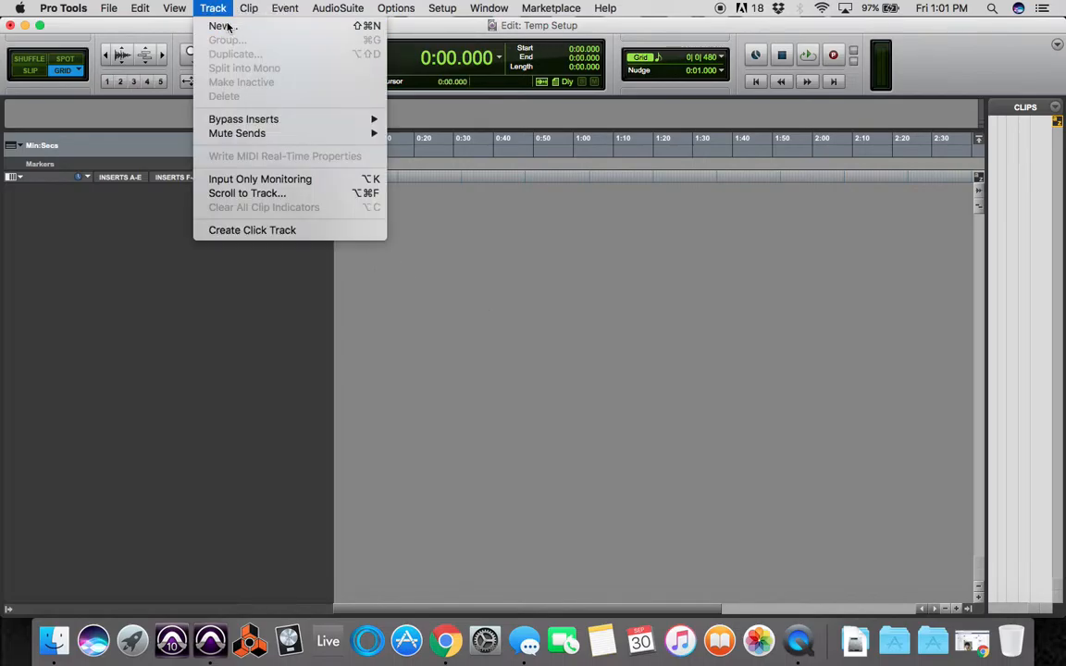
click(227, 27)
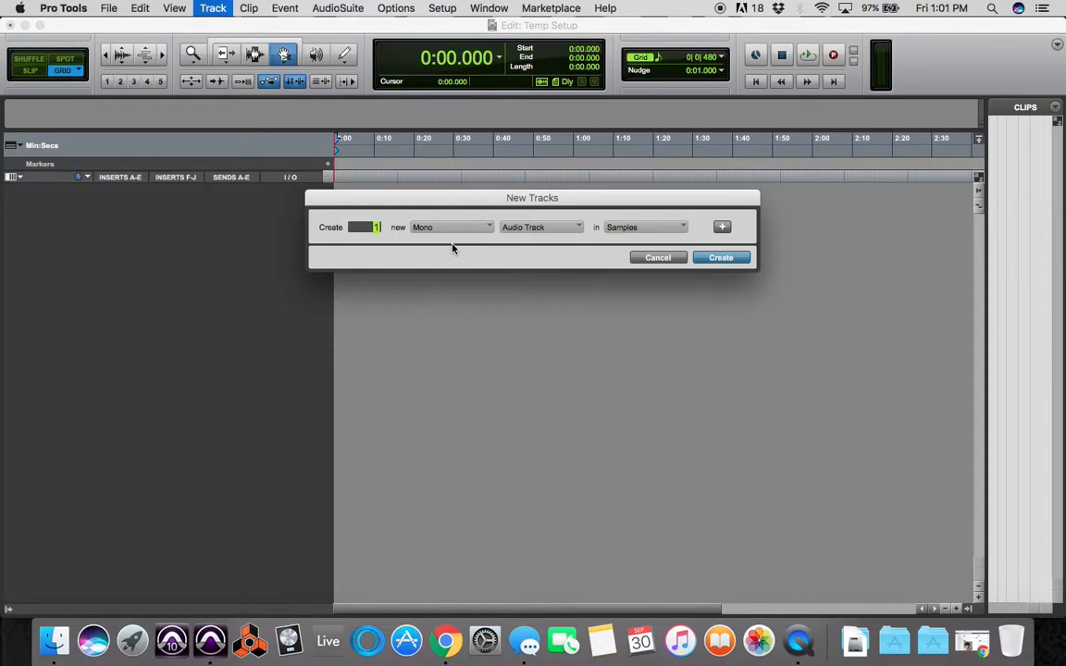
text(16)
click(722, 227)
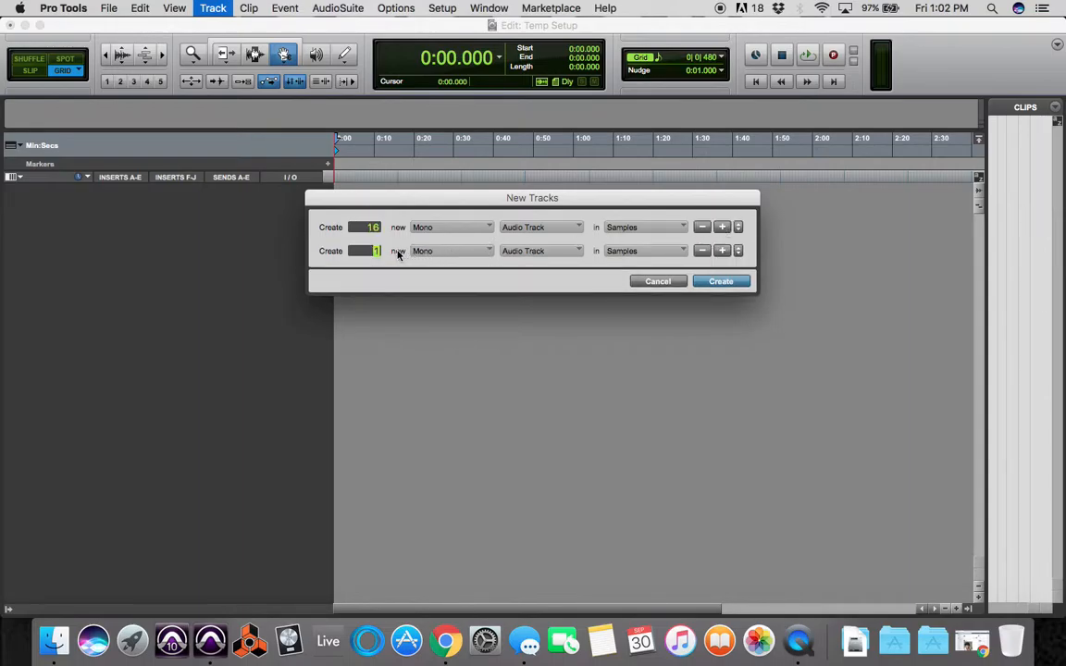
text(4)
click(487, 249)
click(493, 269)
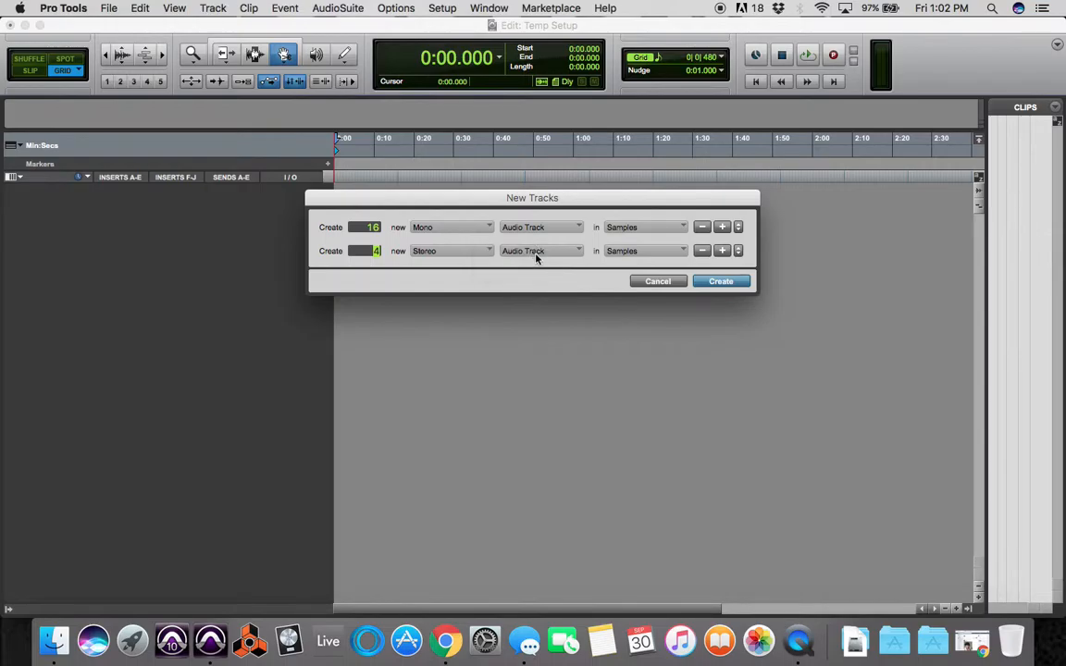
click(536, 257)
click(551, 267)
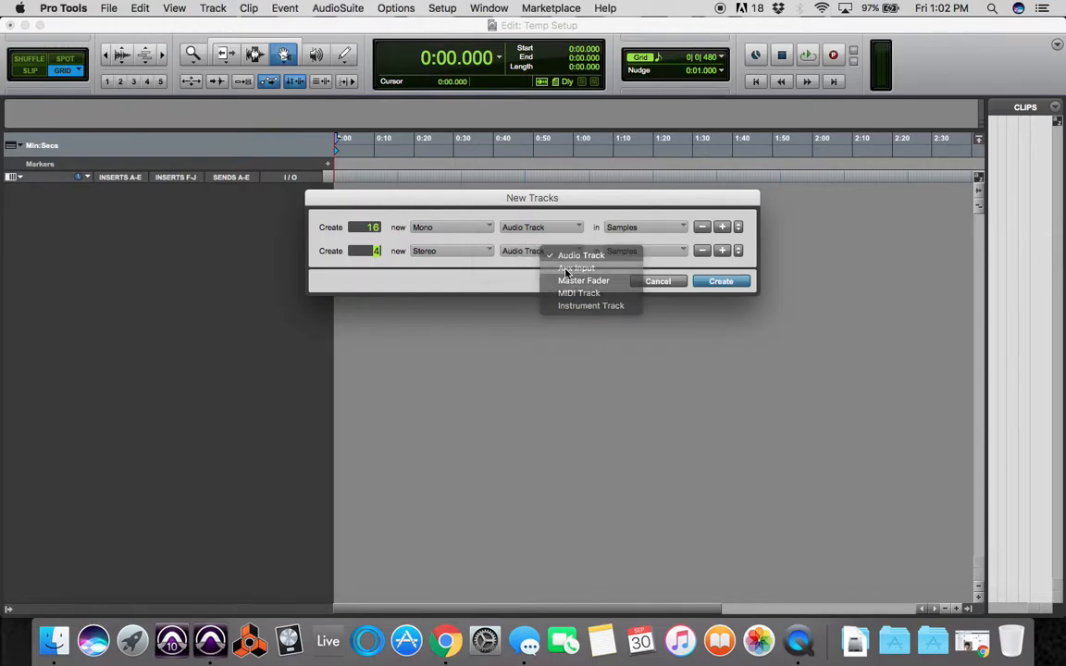
Add one stereo master fader to the new-tracks request and create all the tracks.
click(729, 251)
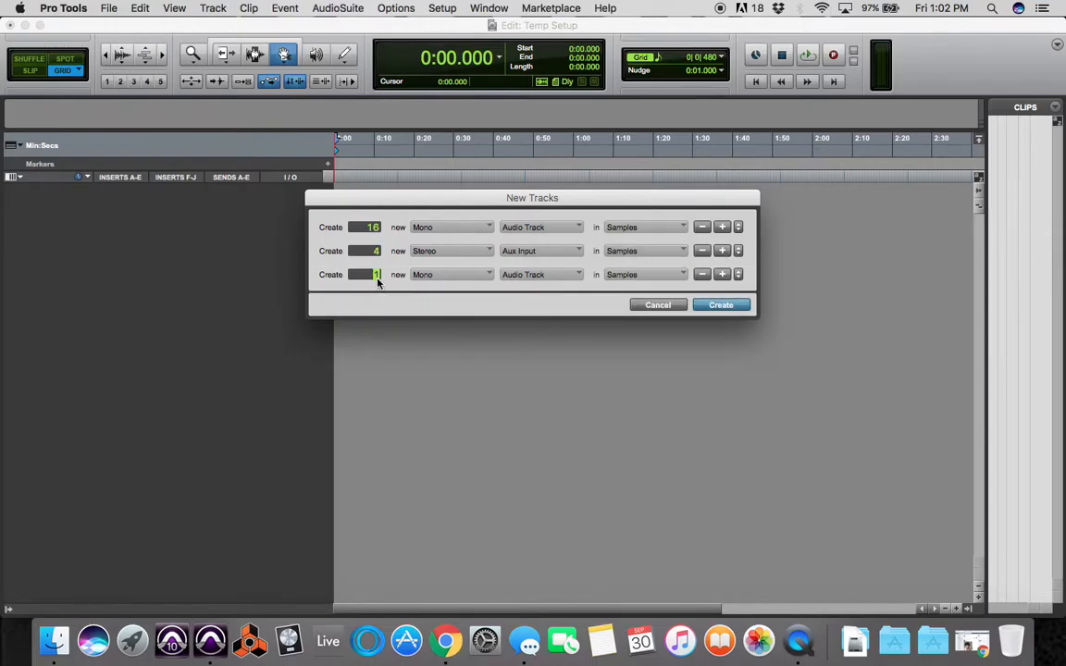
click(488, 276)
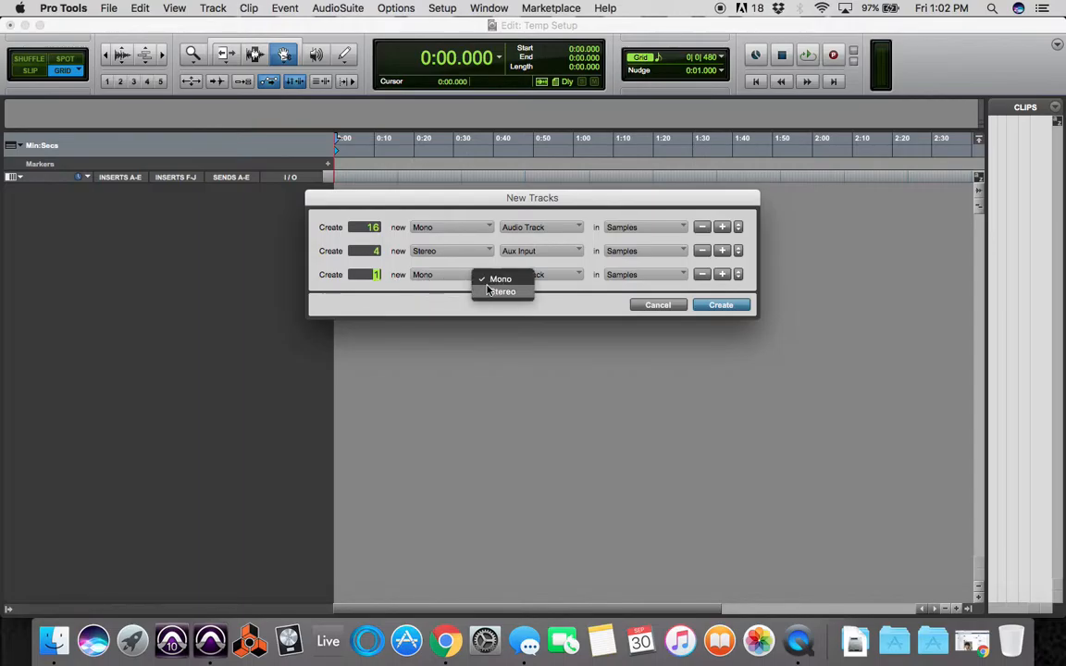
click(488, 291)
click(536, 274)
click(581, 304)
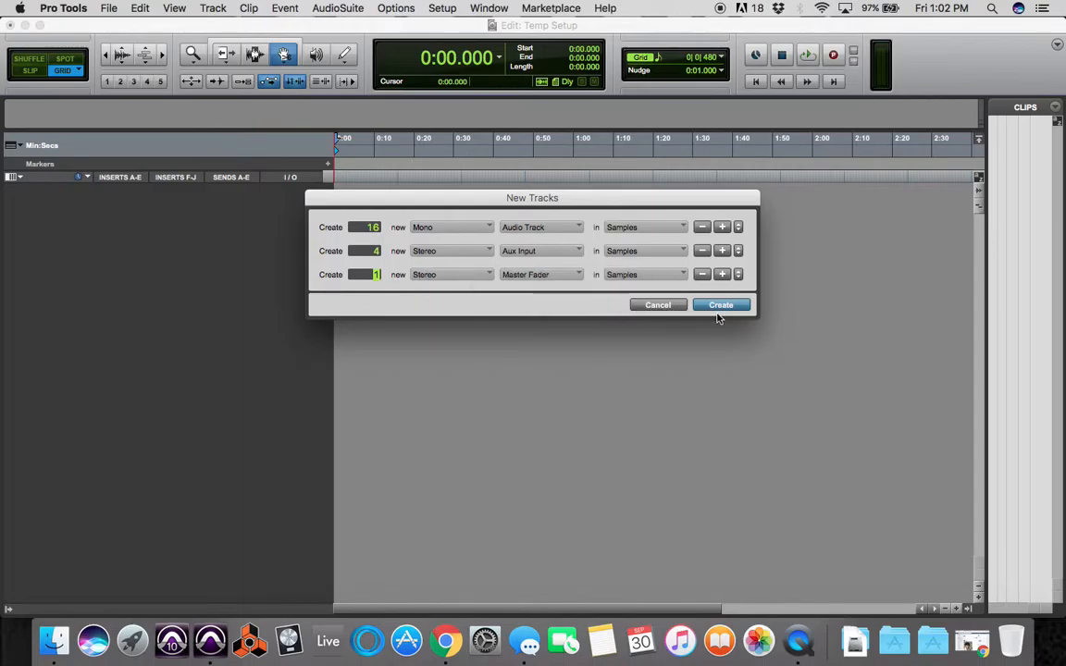
click(718, 307)
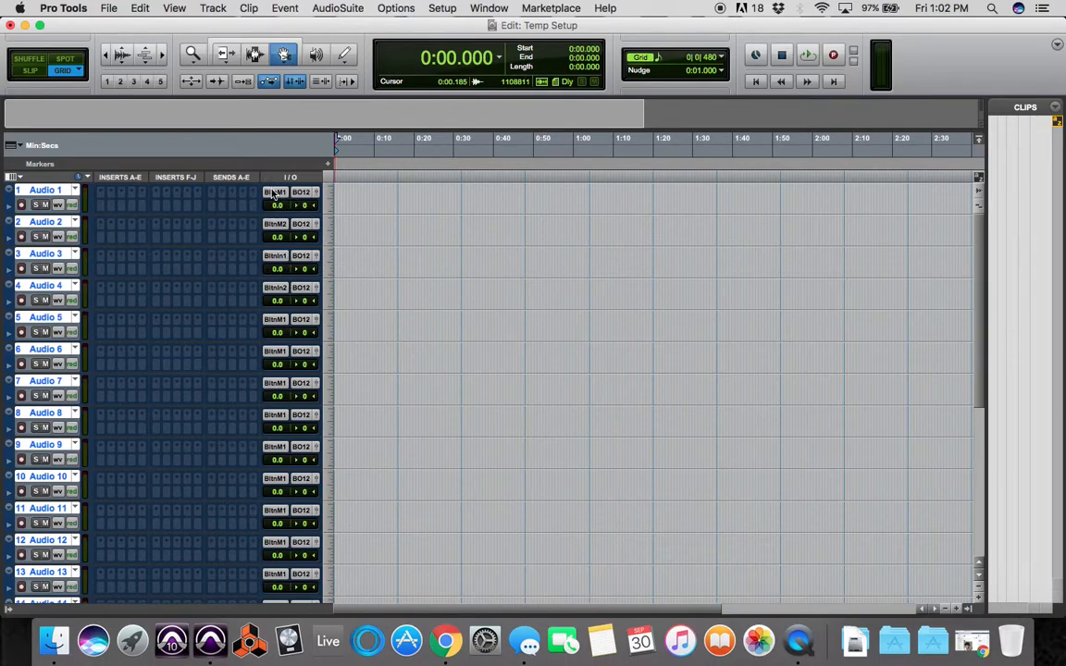
Set the input of all the audio tracks to Built-in Microphone 1 (Mono) in one go.
click(273, 193)
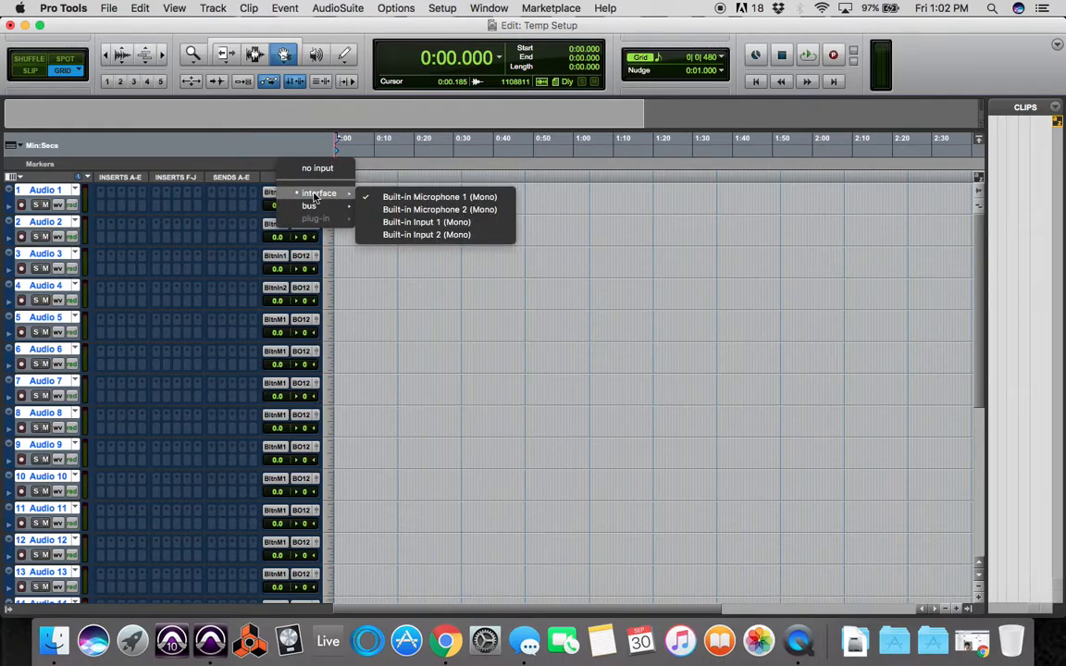
click(392, 201)
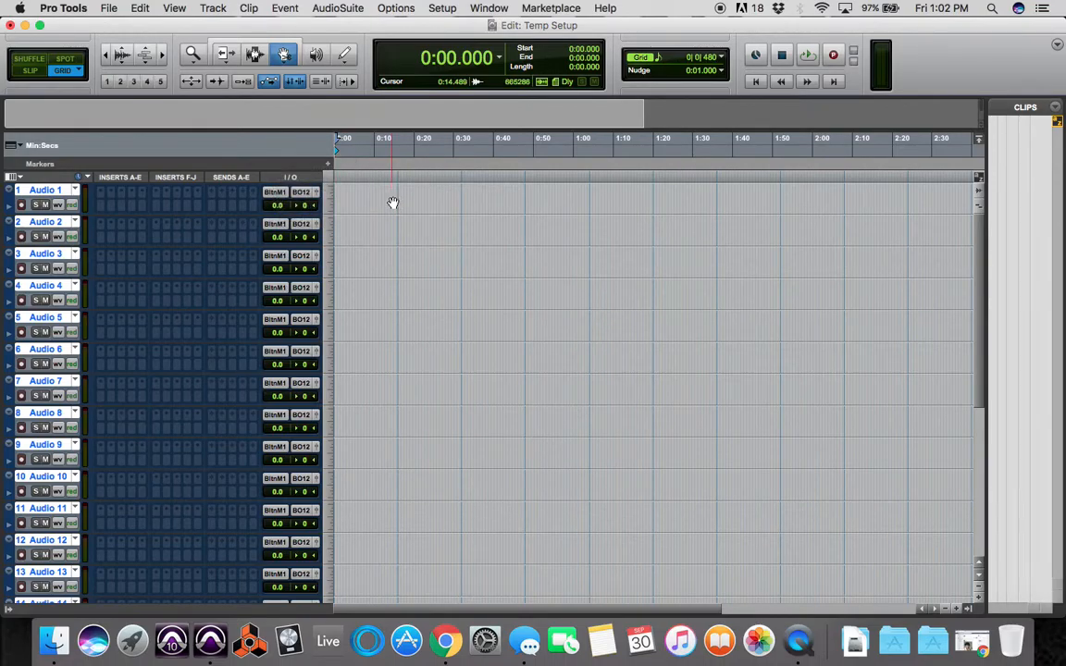
scroll(188, 373, down, 5)
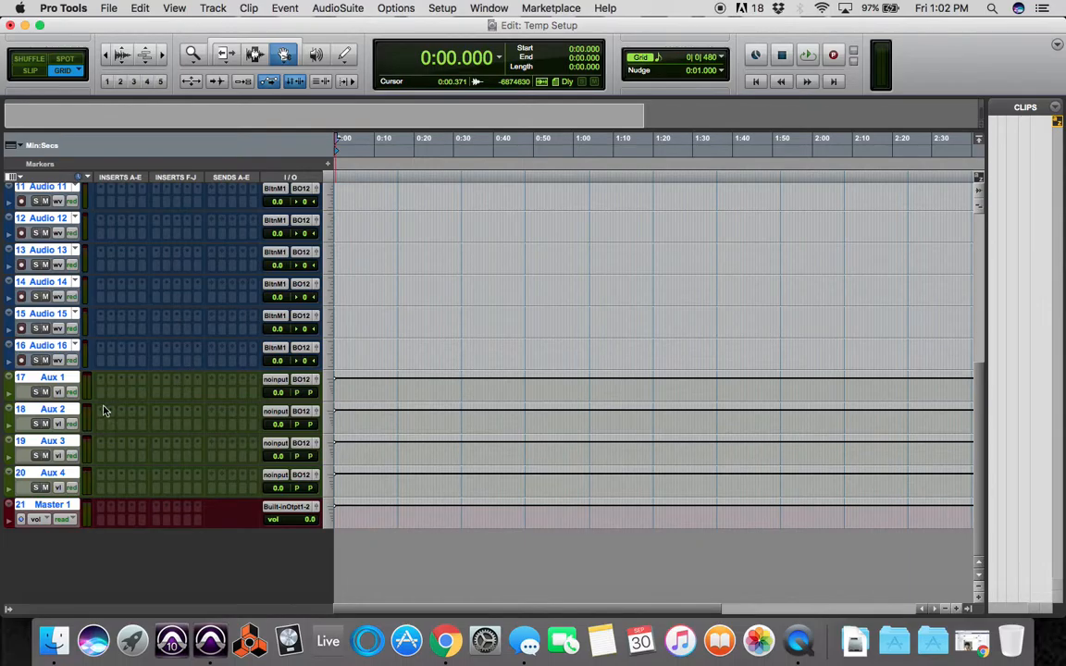
click(42, 380)
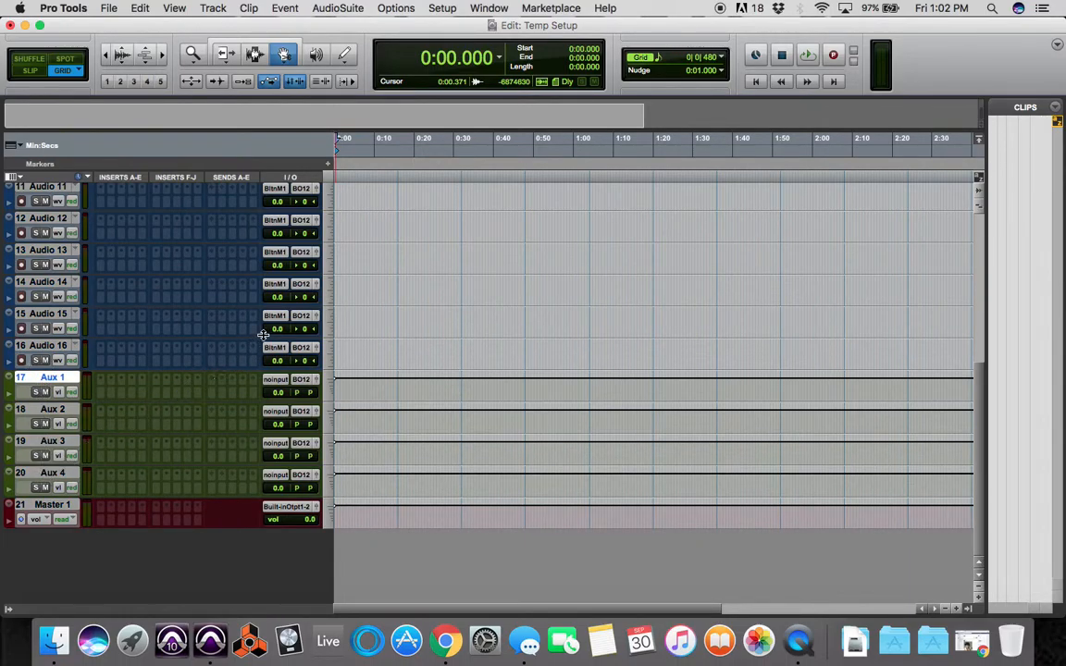
scroll(263, 335, up, 5)
scroll(263, 335, down, 5)
click(51, 347)
scroll(52, 354, up, 5)
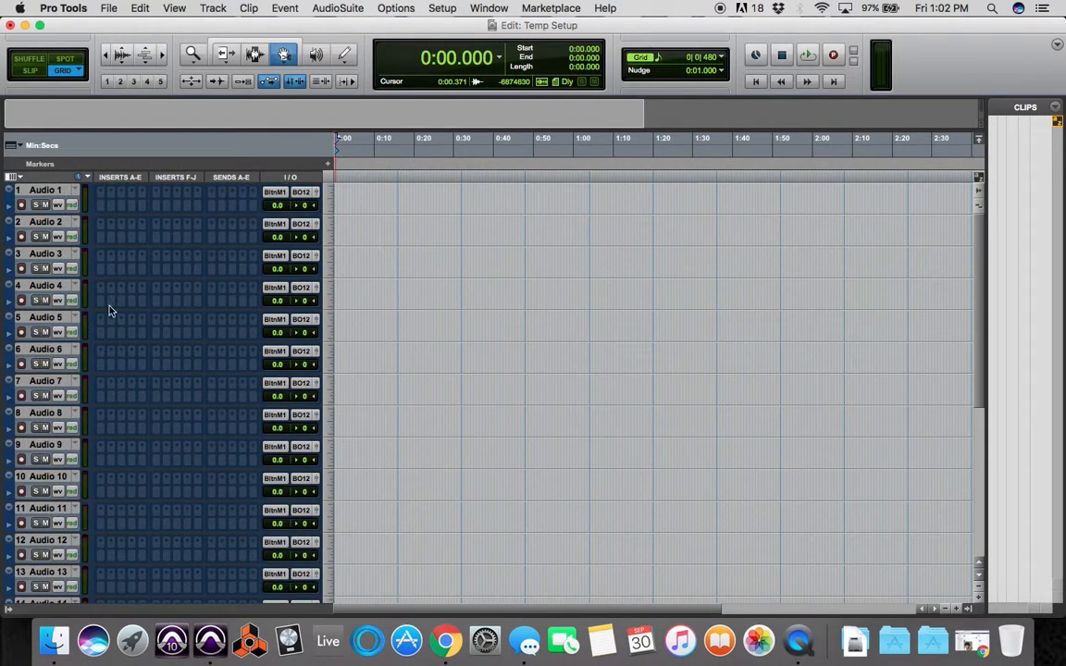
scroll(76, 294, down, 5)
Set the input of Aux 1 to Bus 1-2 (Stereo) and of Aux 2 to Bus 3-4 (Stereo).
click(52, 378)
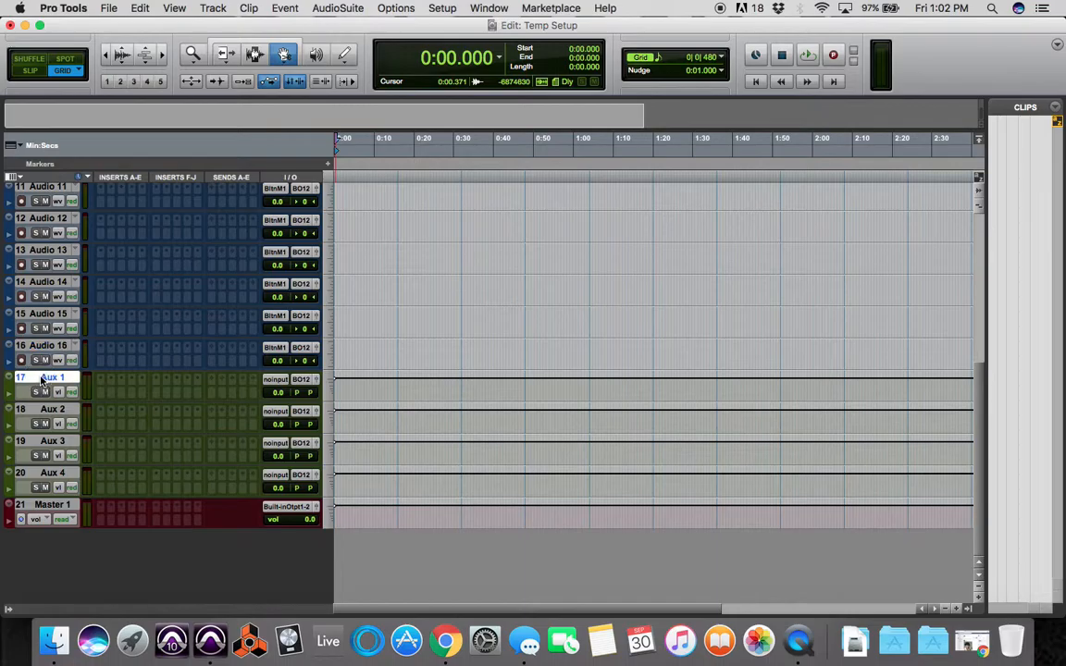
click(276, 380)
mouse_move(337, 429)
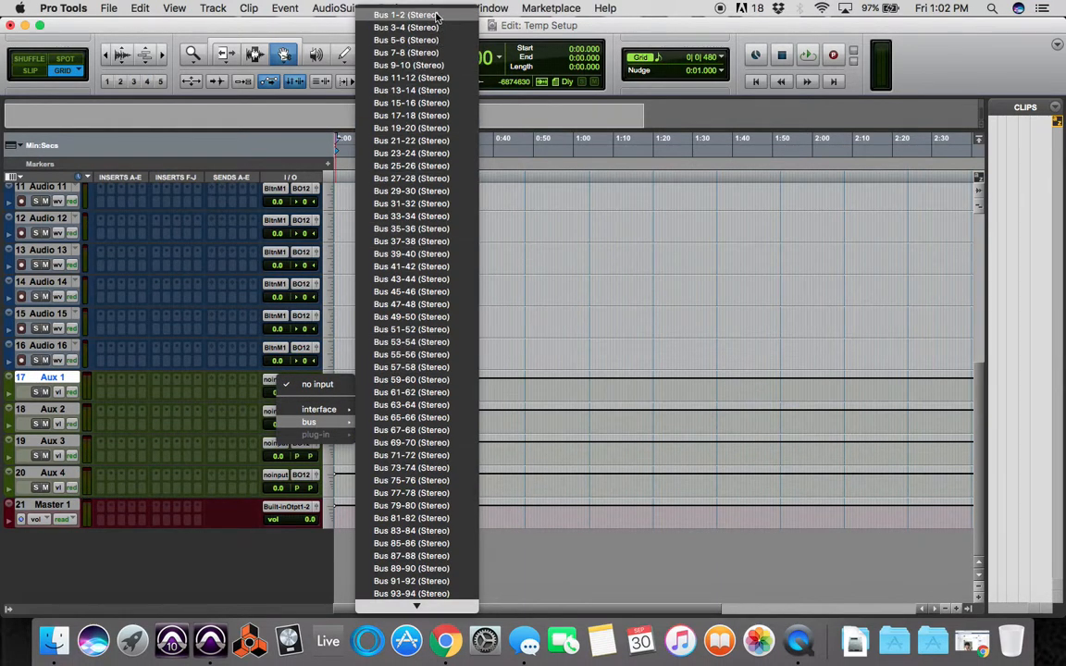
click(407, 14)
click(276, 411)
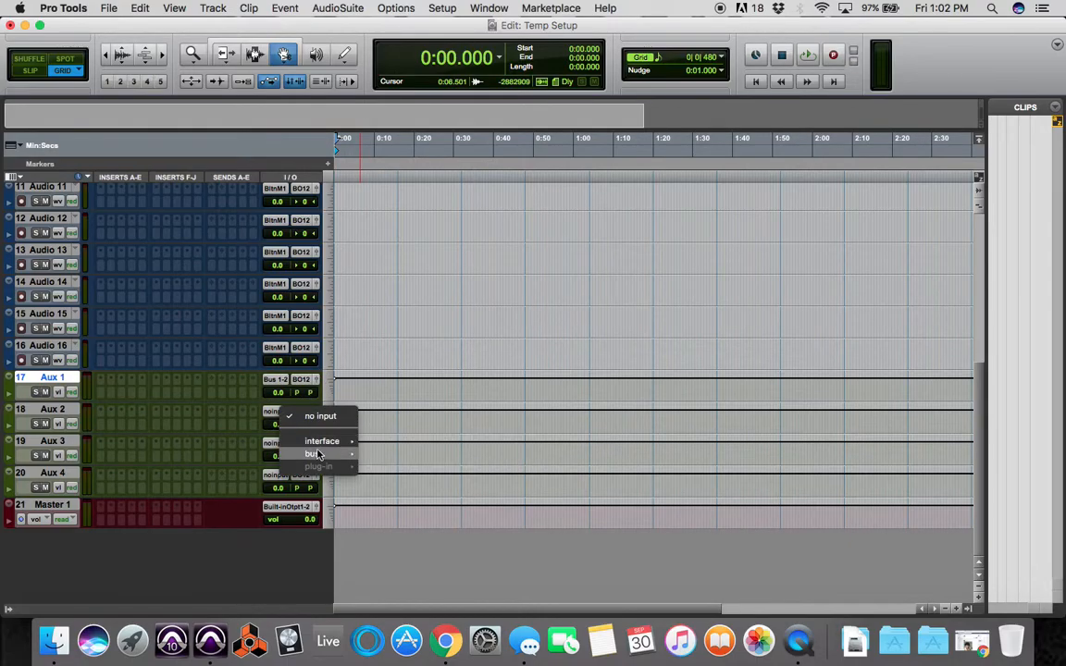
mouse_move(315, 453)
click(410, 28)
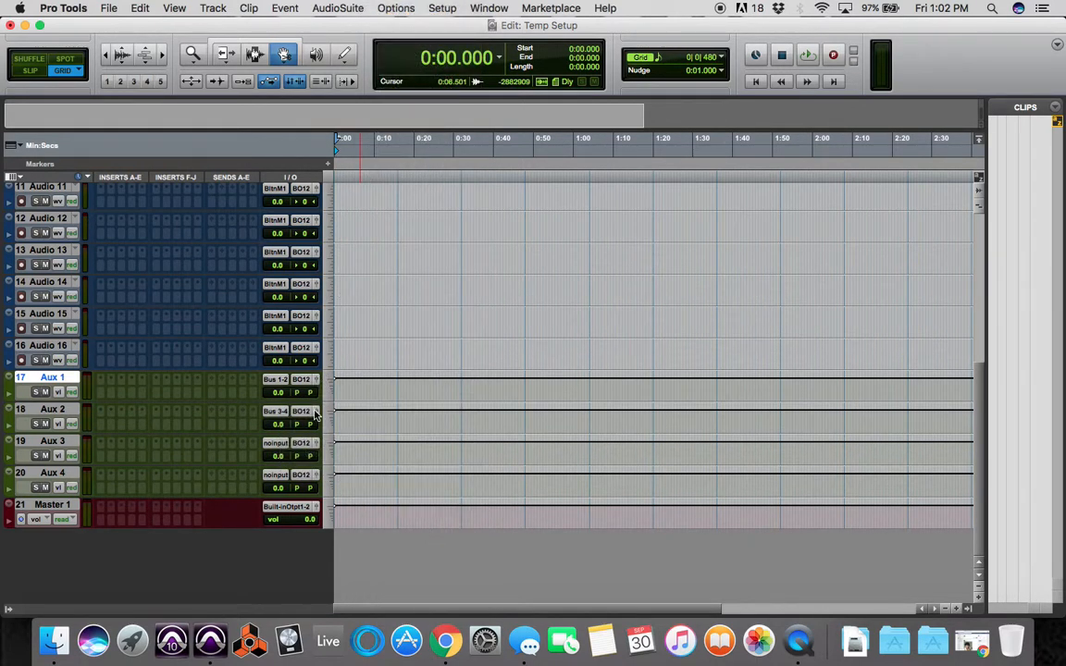
Set the input of Aux 3 to Bus 5-6 (Stereo) and of Aux 4 to Bus 7-8 (Stereo).
click(276, 443)
mouse_move(312, 486)
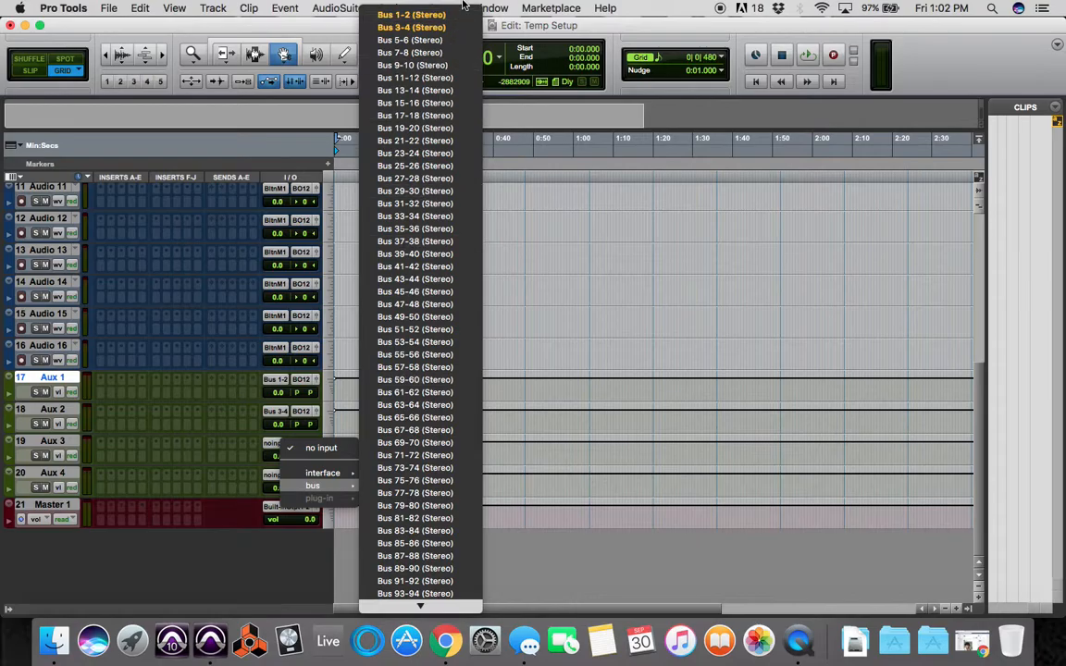
click(409, 39)
click(276, 475)
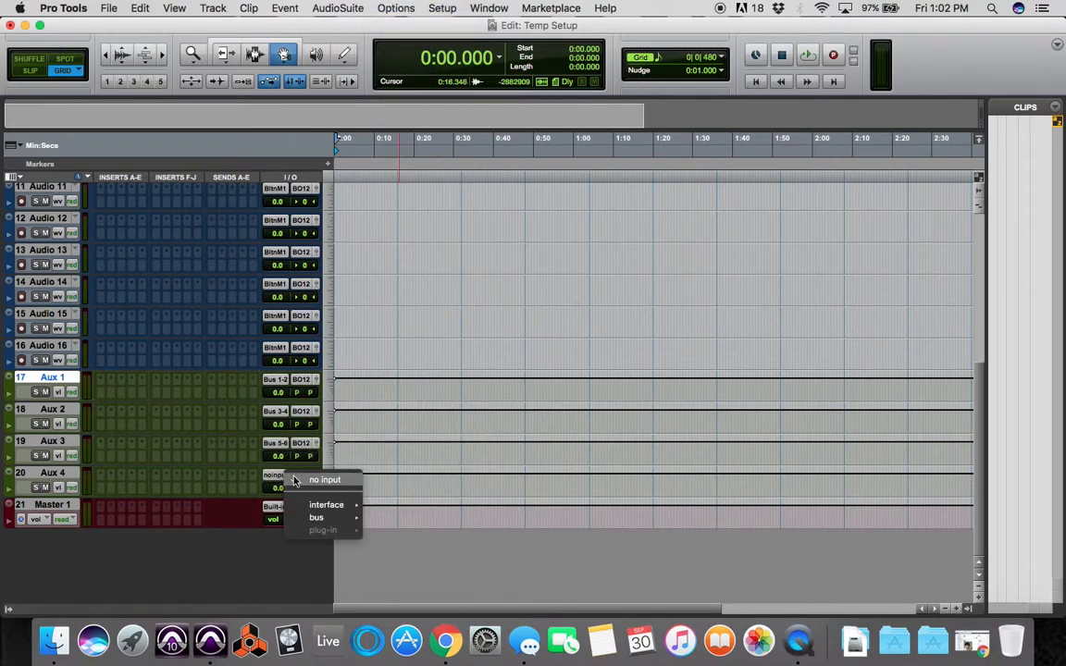
mouse_move(337, 515)
click(465, 52)
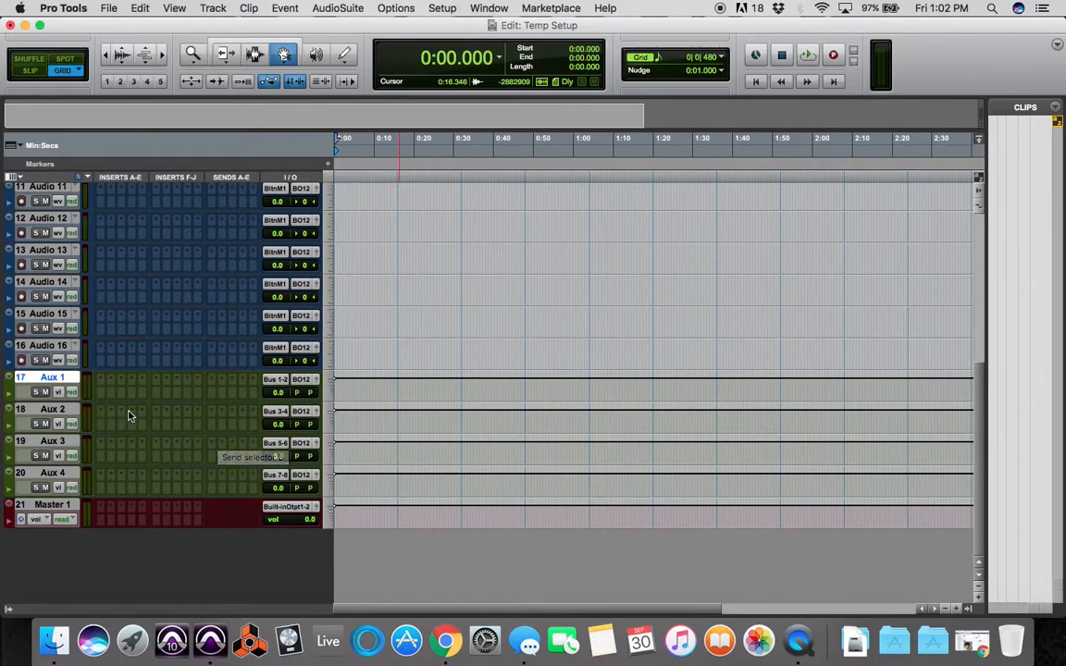
scroll(111, 378, up, 10)
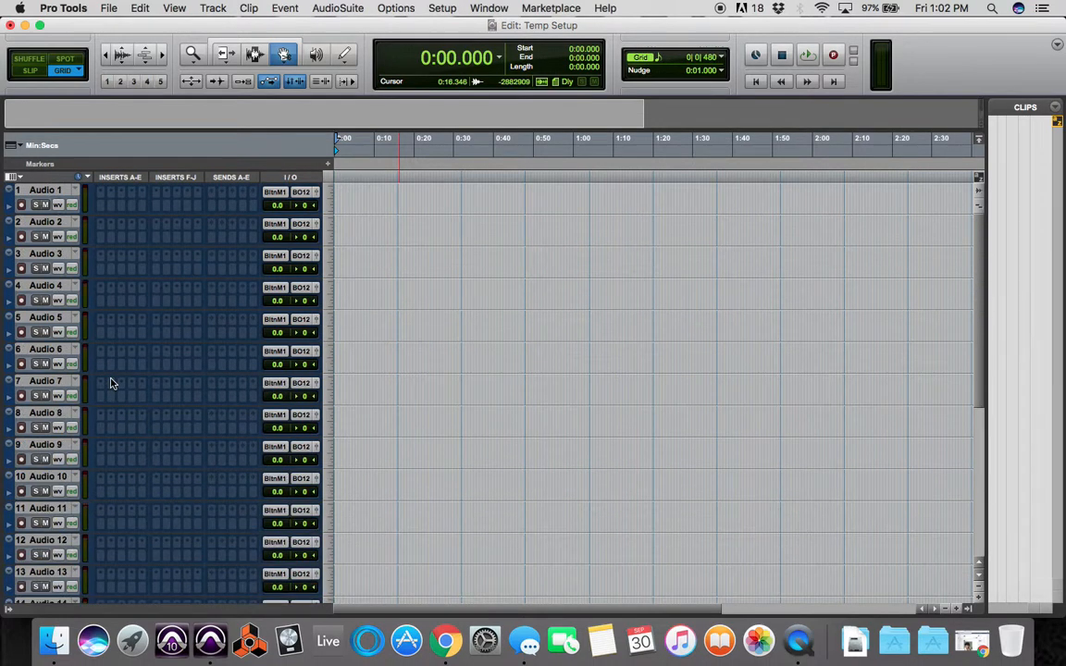
click(49, 190)
scroll(66, 358, down, 2)
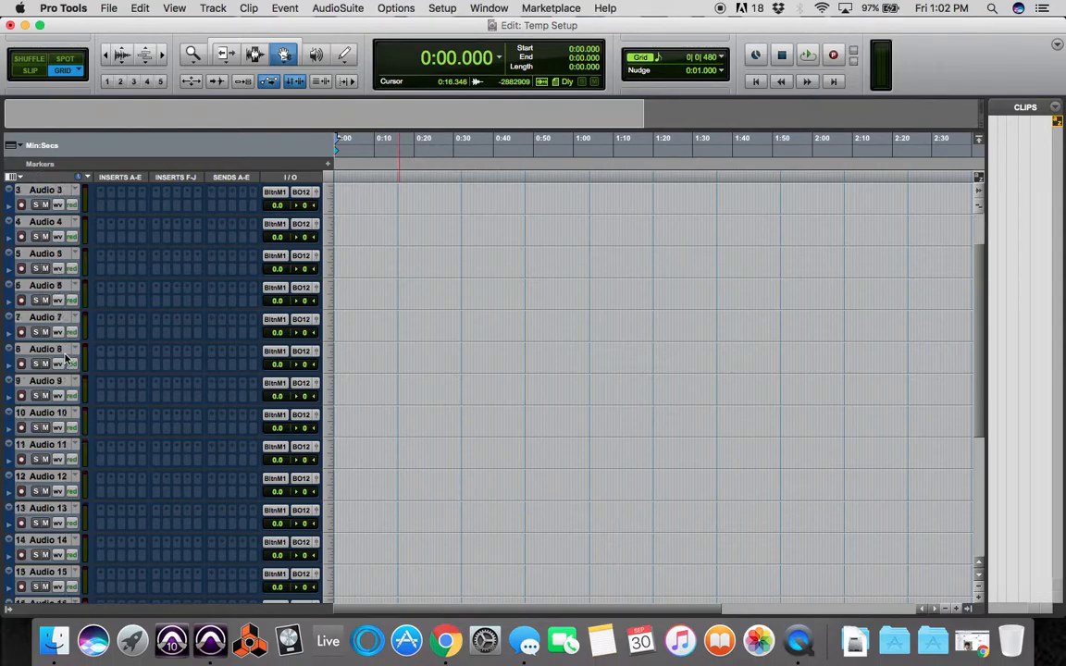
scroll(66, 358, up, 2)
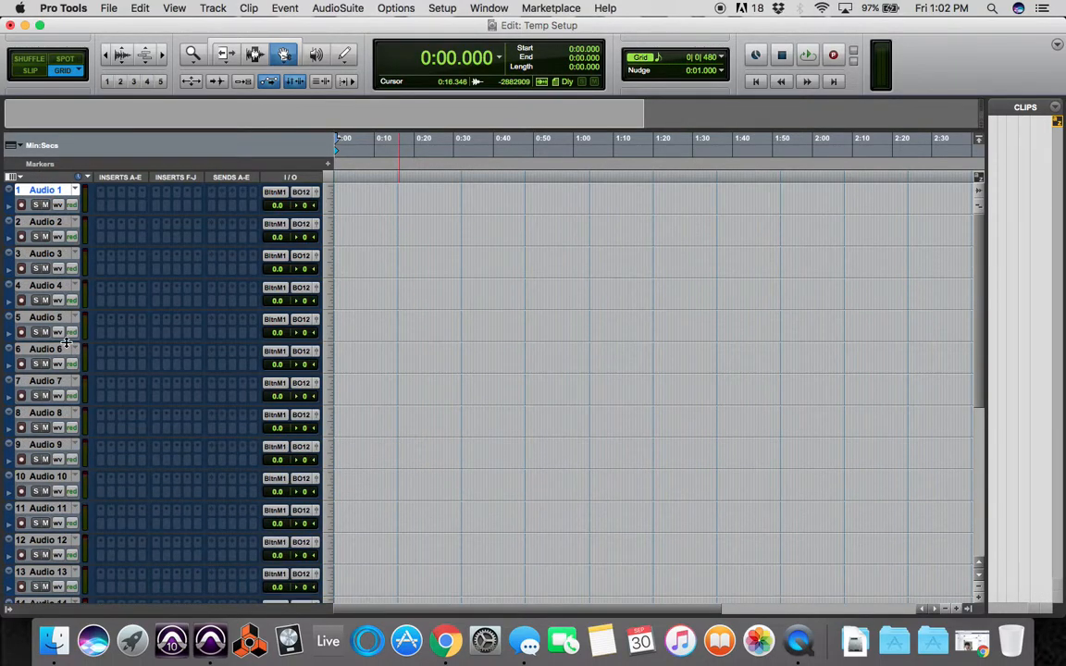
Select tracks Audio 1 through Audio 6 and route all their outputs to Bus 1-2 (Stereo).
click(43, 351)
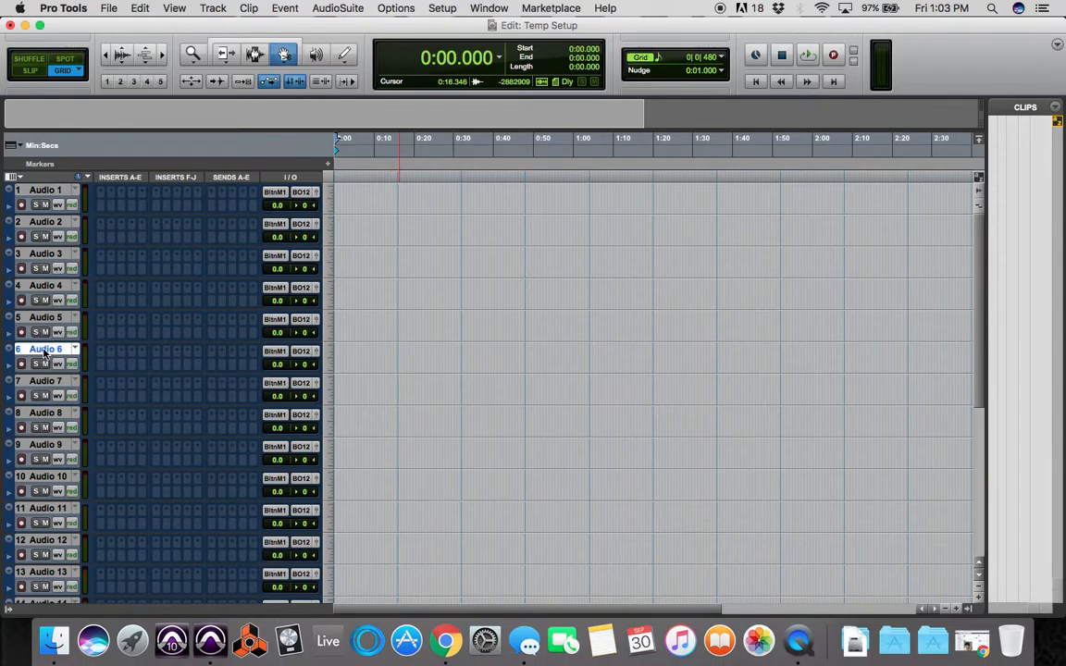
scroll(93, 370, down, 5)
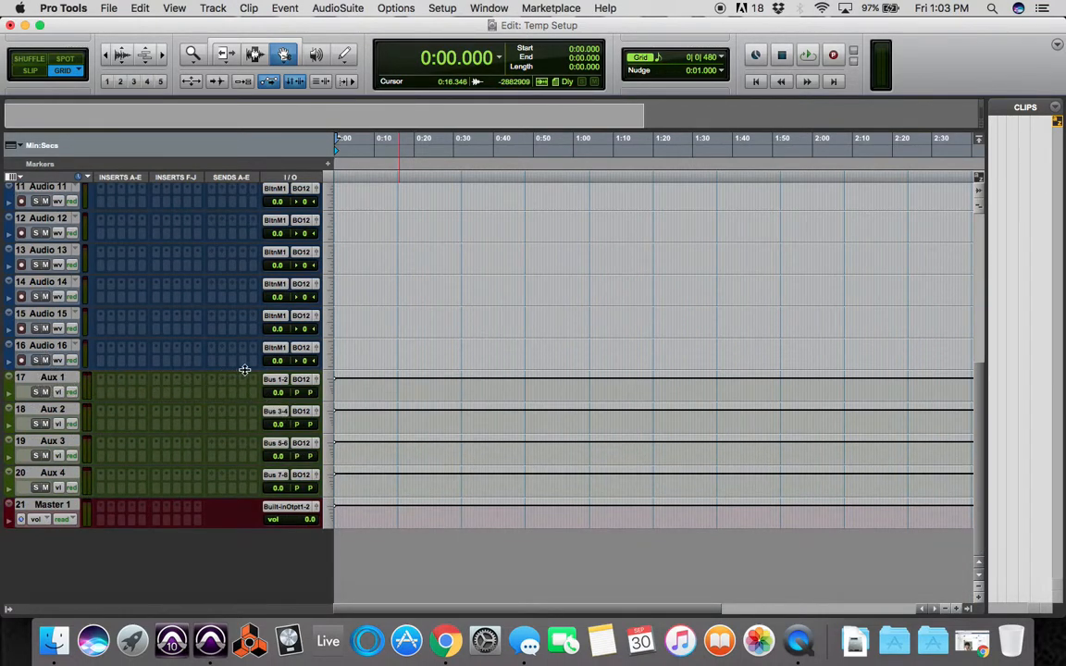
scroll(46, 374, up, 5)
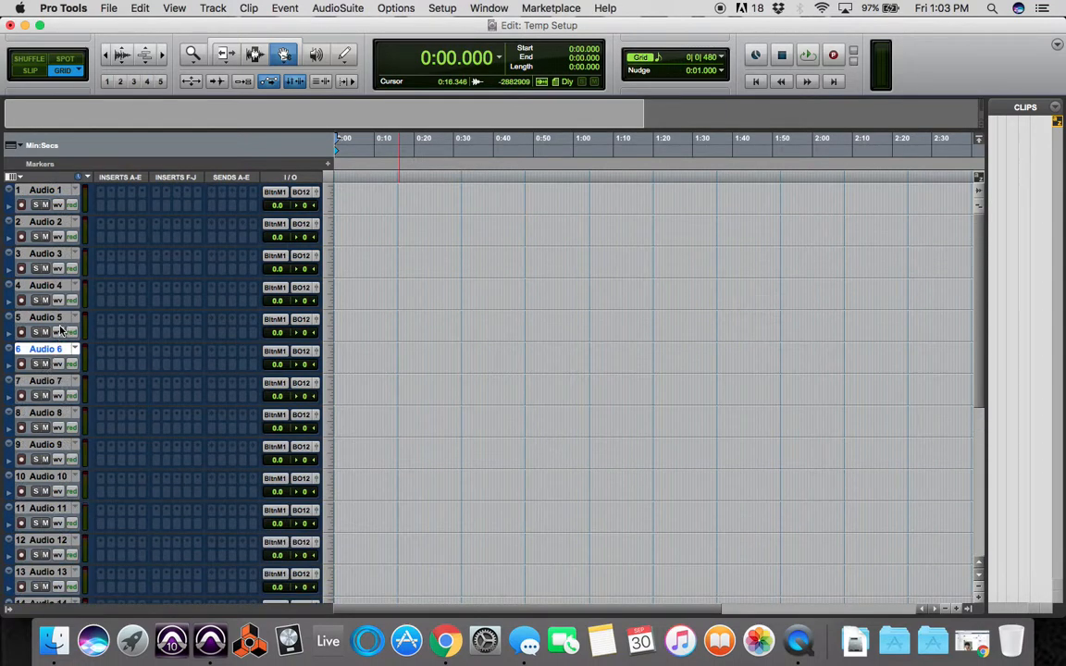
shift+click(45, 191)
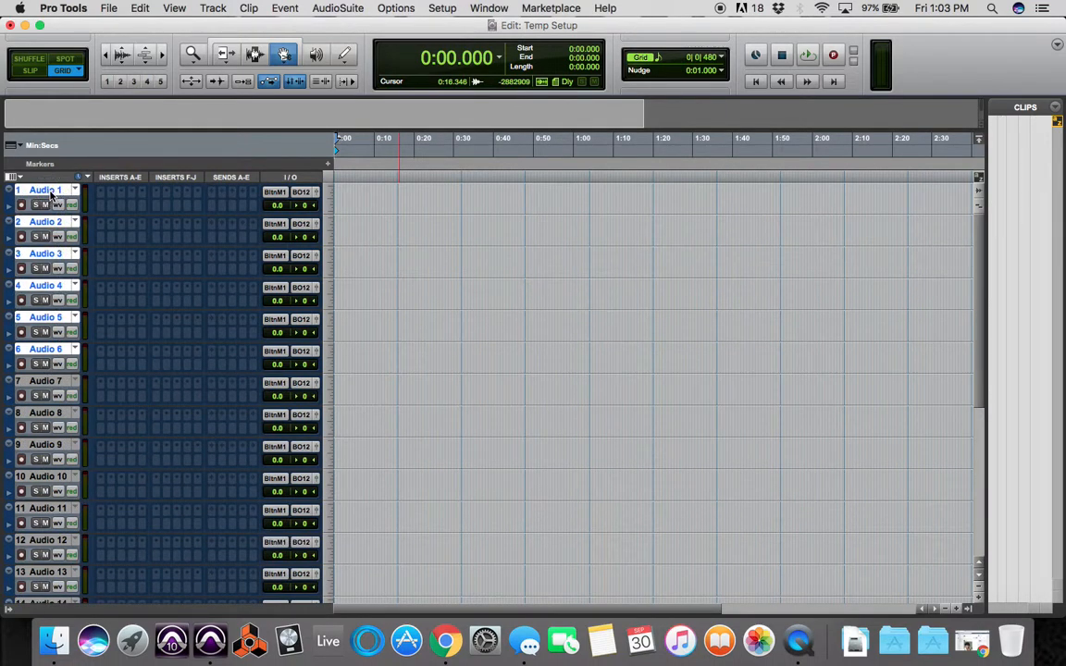
click(307, 193)
mouse_move(364, 210)
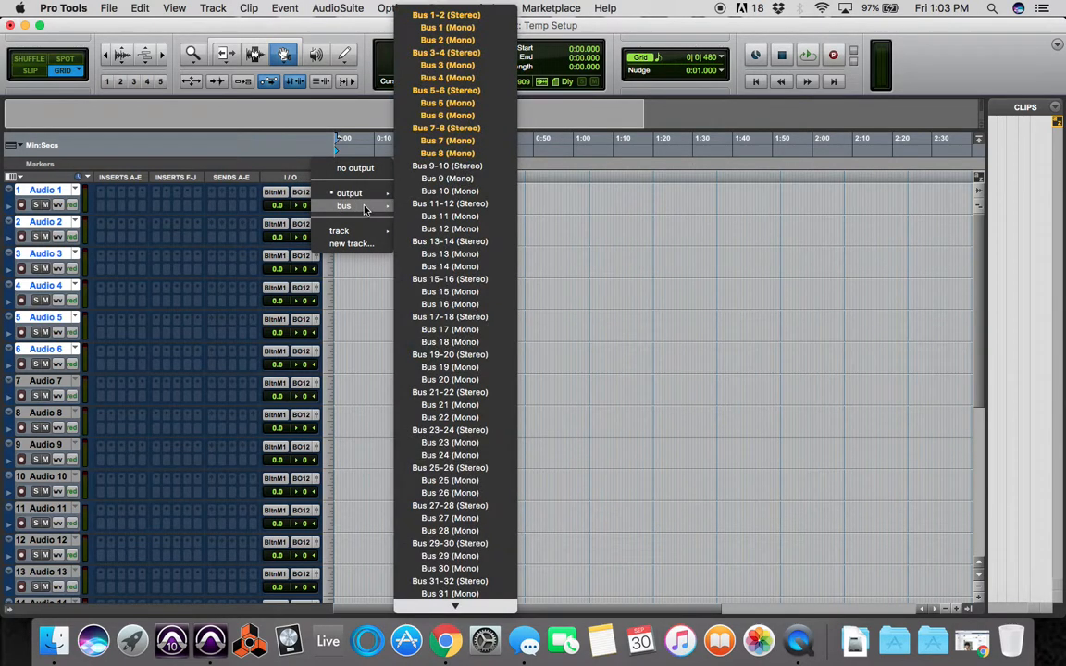
alt+shift+click(464, 14)
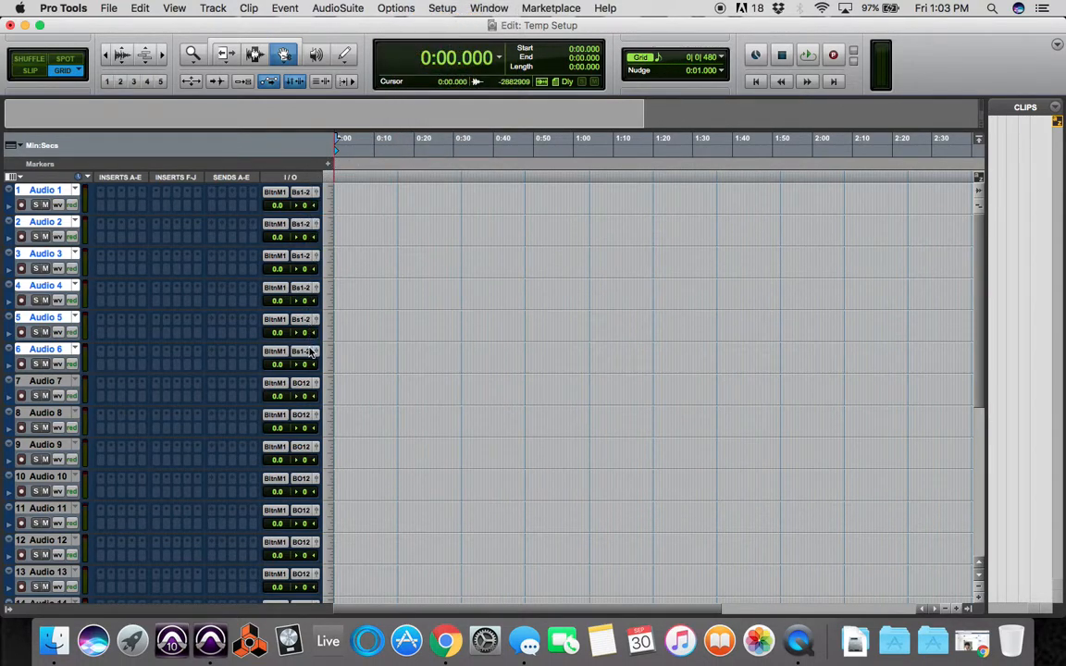
Select tracks Audio 7 through Audio 16 and route all their outputs to Bus 3-4 (Stereo).
scroll(228, 373, down, 5)
scroll(228, 373, up, 5)
click(54, 223)
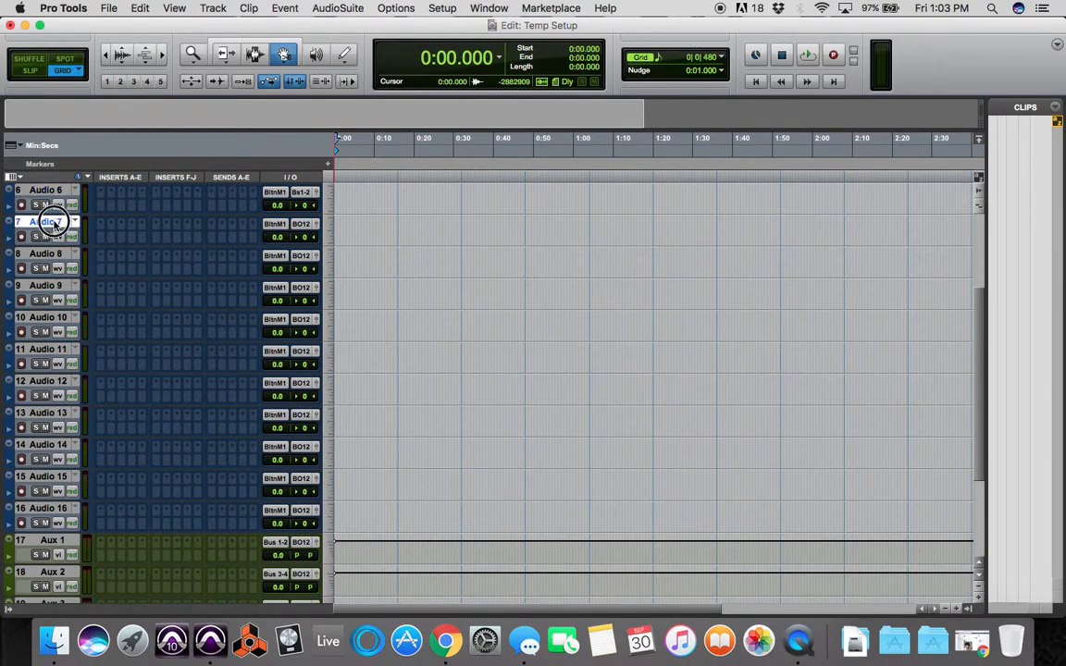
shift+click(42, 508)
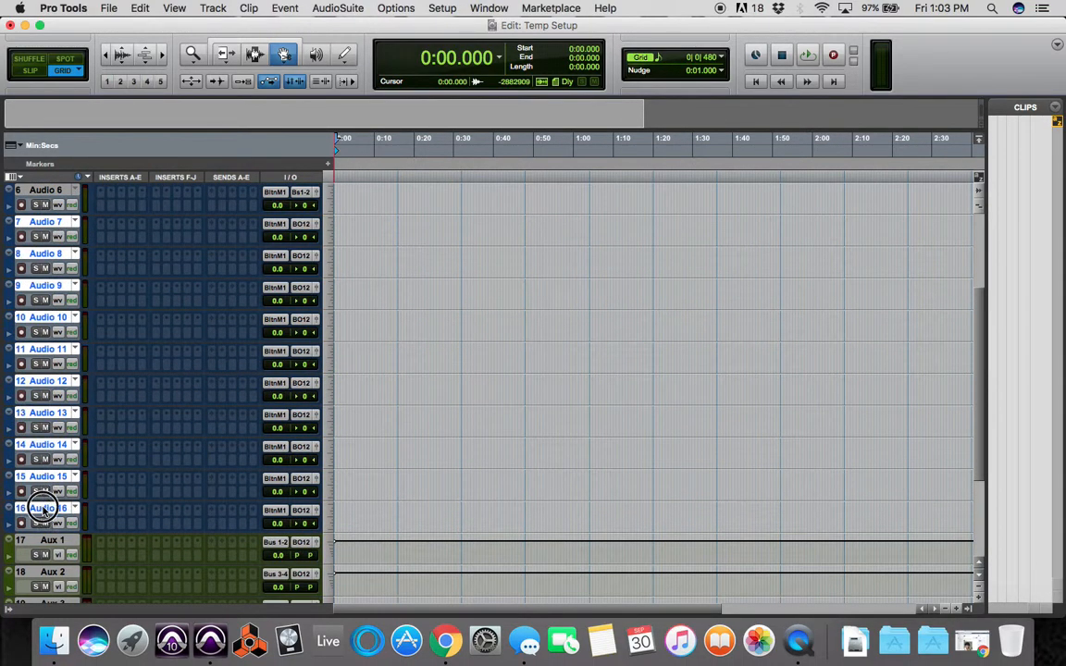
click(305, 226)
mouse_move(343, 238)
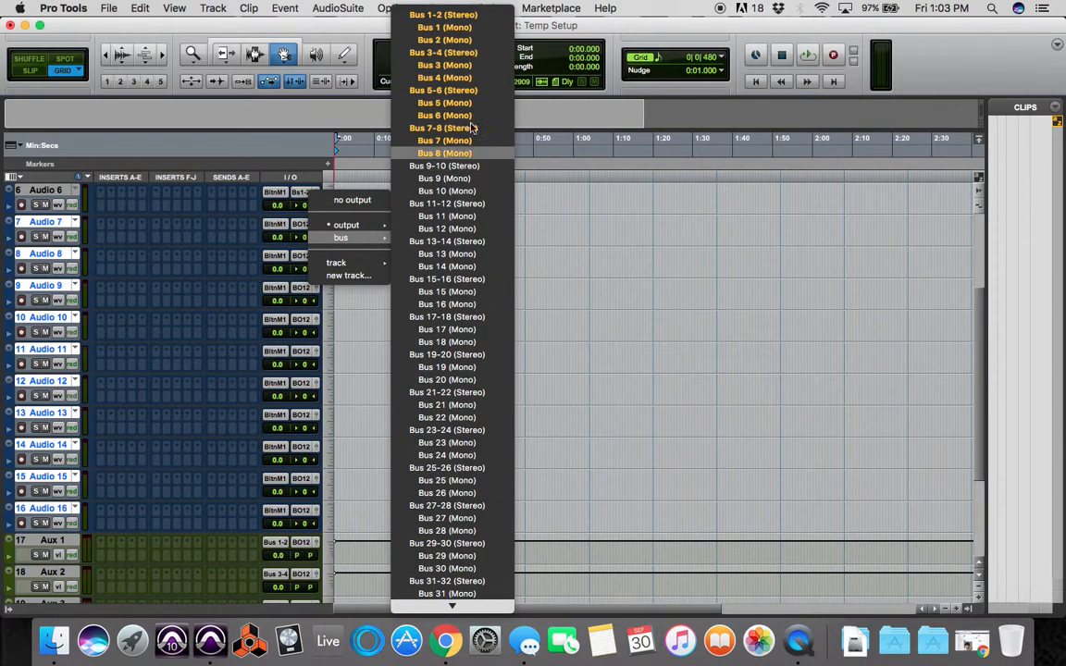
alt+shift+click(444, 53)
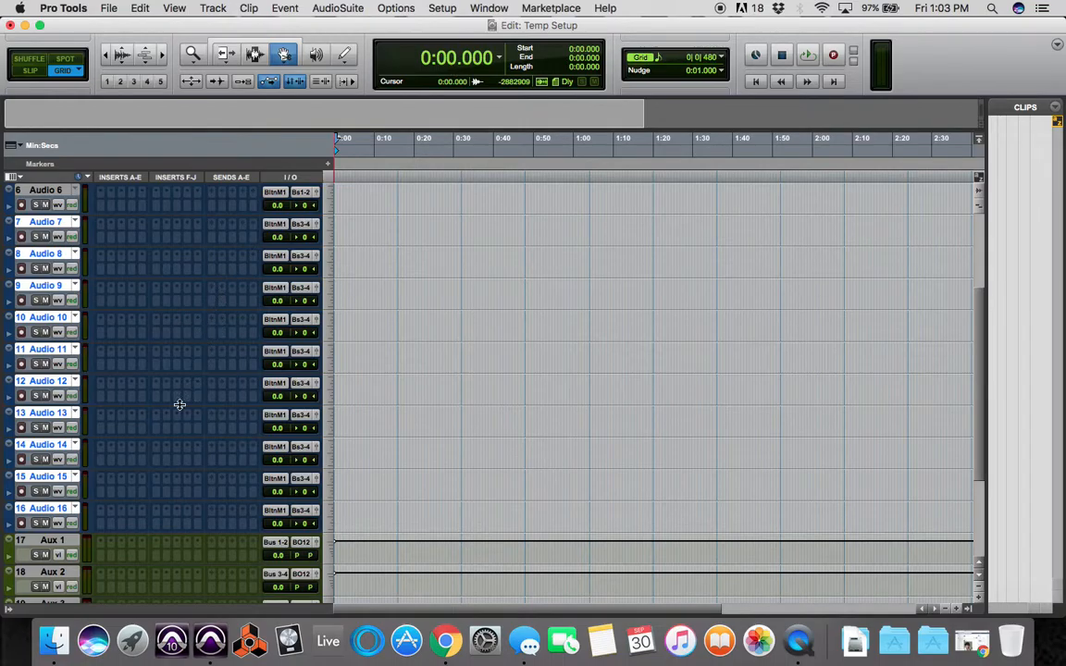
Select all the audio tracks, Audio 1 through Audio 16, and insert Dyn3 Compressor/Limiter (mono) in their first insert slots.
scroll(162, 449, up, 5)
click(48, 189)
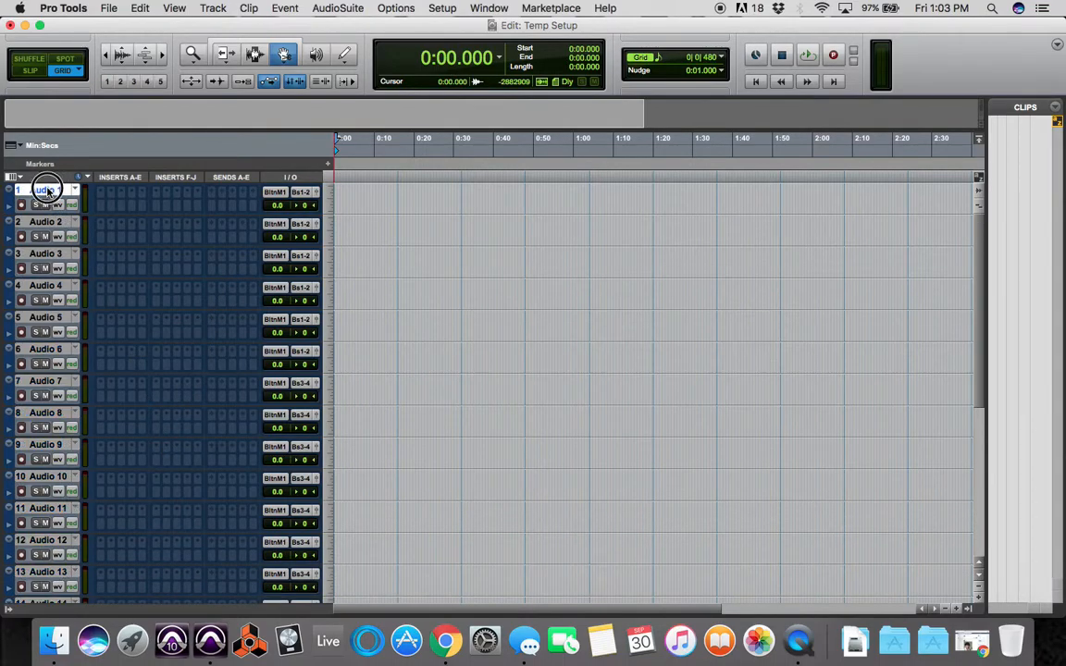
scroll(48, 278, down, 10)
shift+click(48, 349)
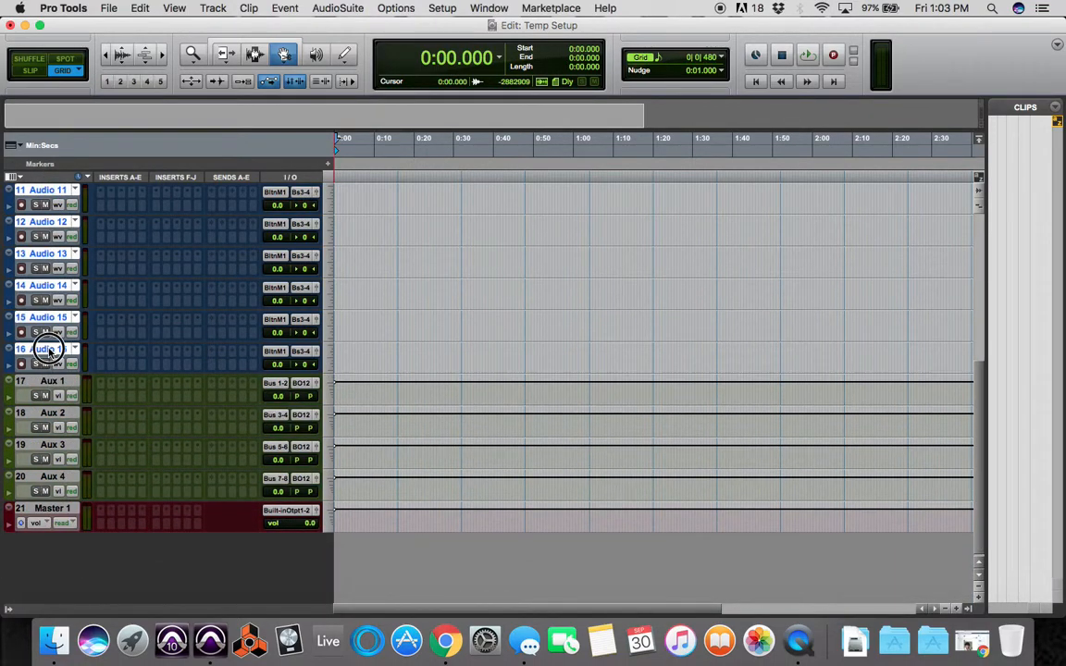
scroll(157, 343, up, 10)
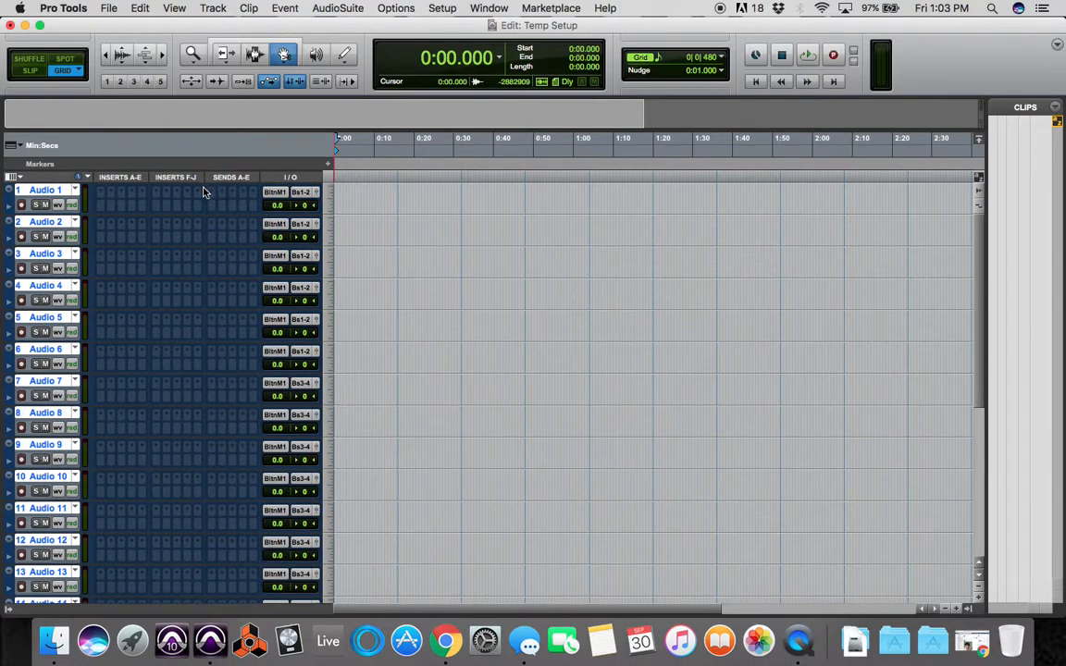
click(103, 193)
mouse_move(143, 225)
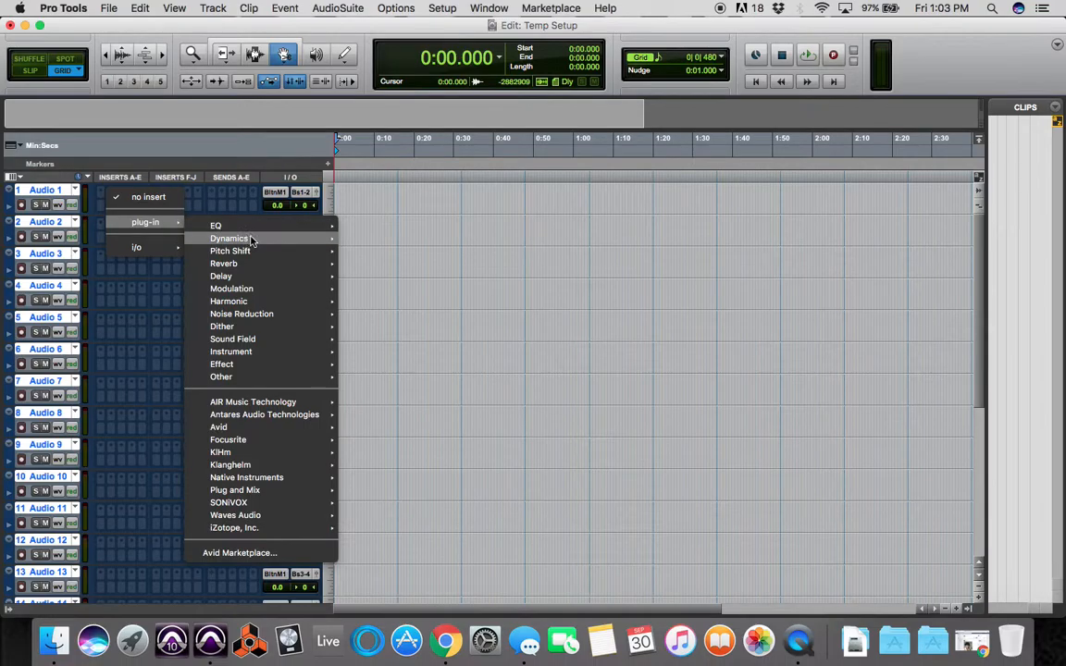
mouse_move(275, 228)
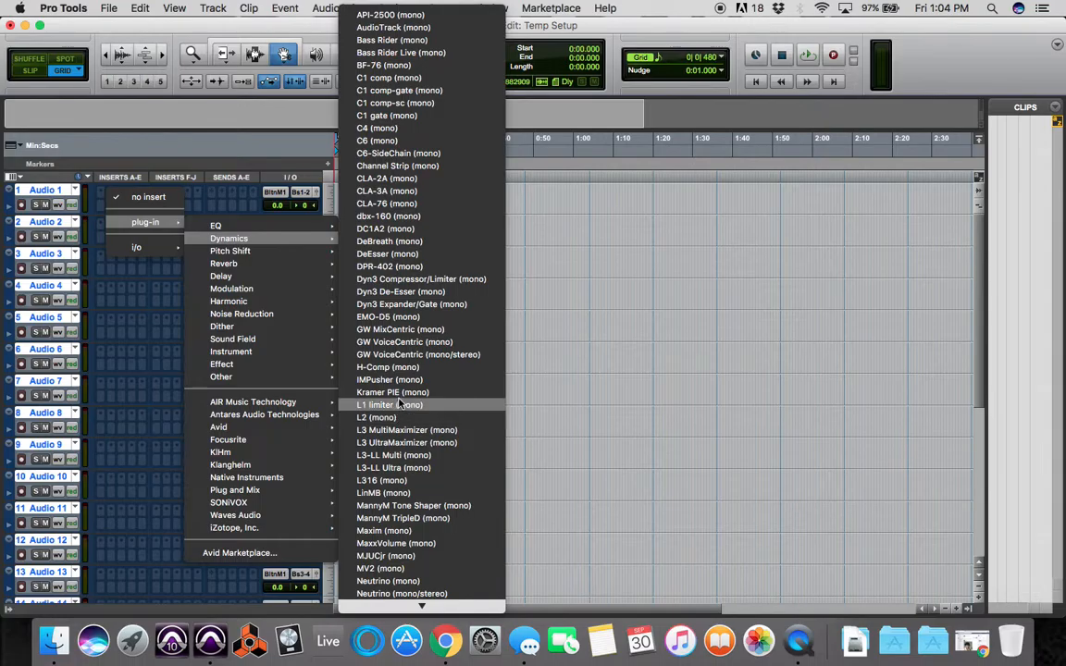
mouse_move(288, 432)
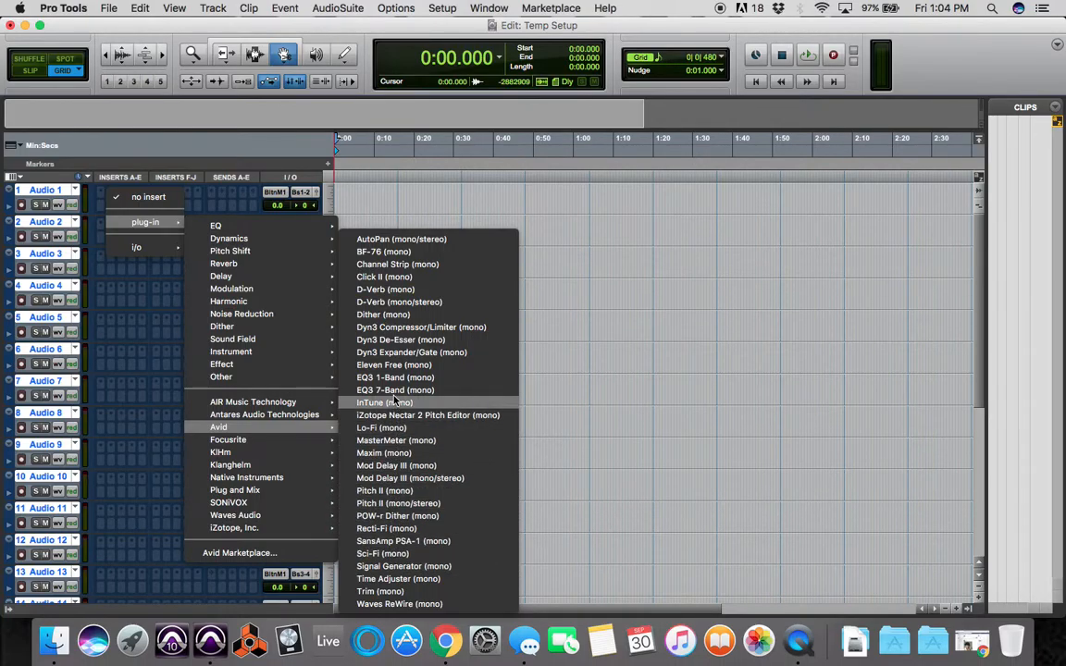
click(395, 328)
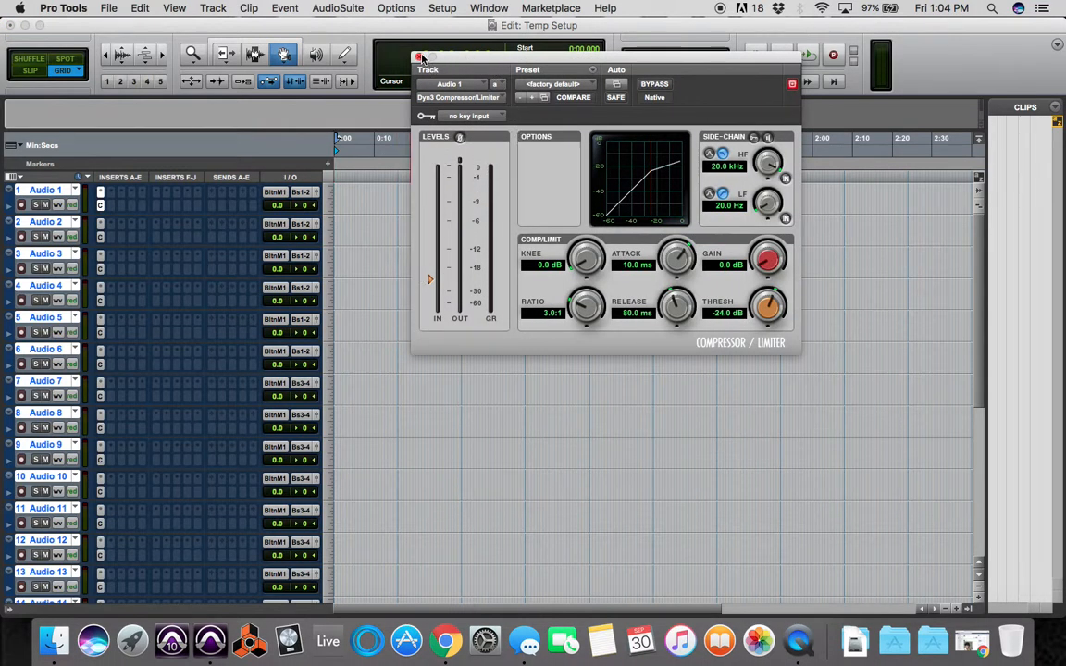
Insert EQ3 7-Band (mono) in the second insert slot of all the selected audio tracks and close the plug-in window.
click(112, 197)
mouse_move(167, 227)
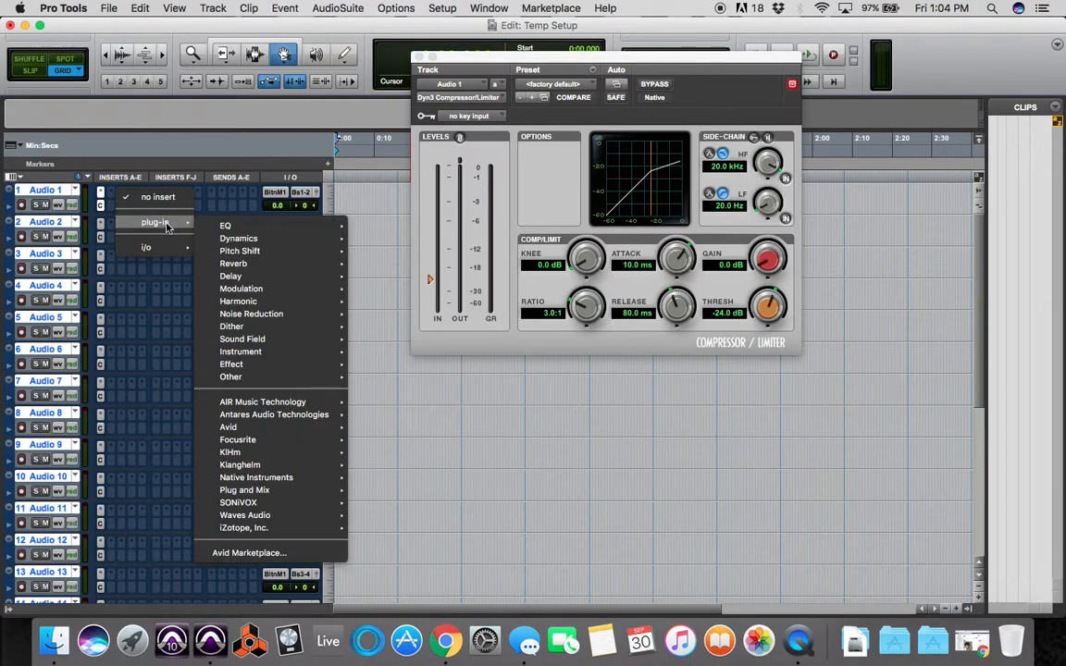
mouse_move(225, 226)
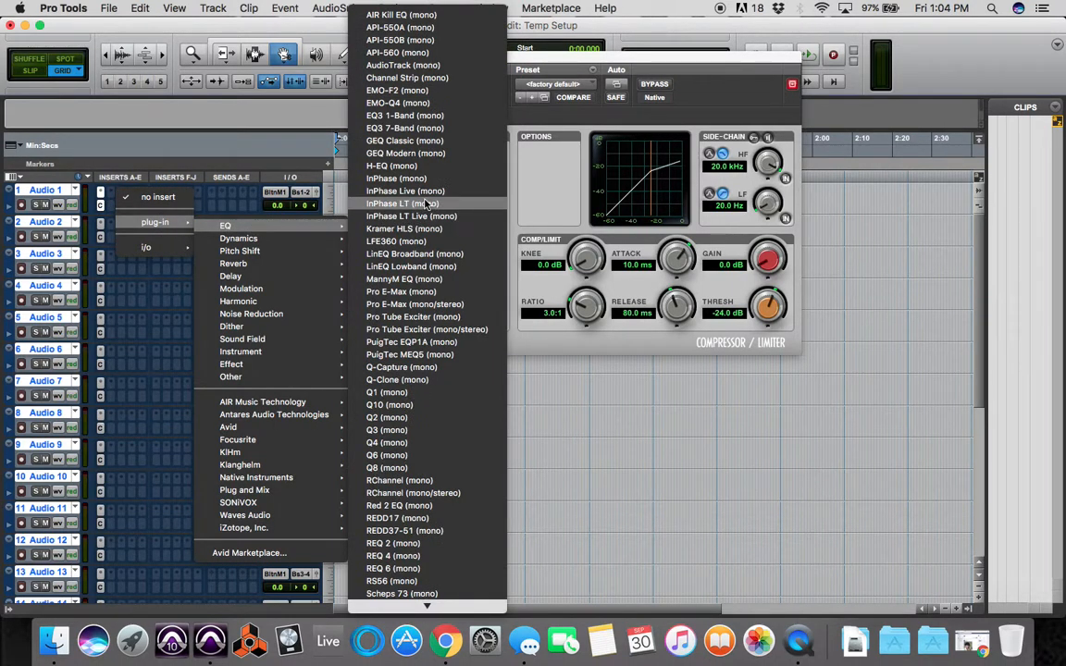
click(424, 127)
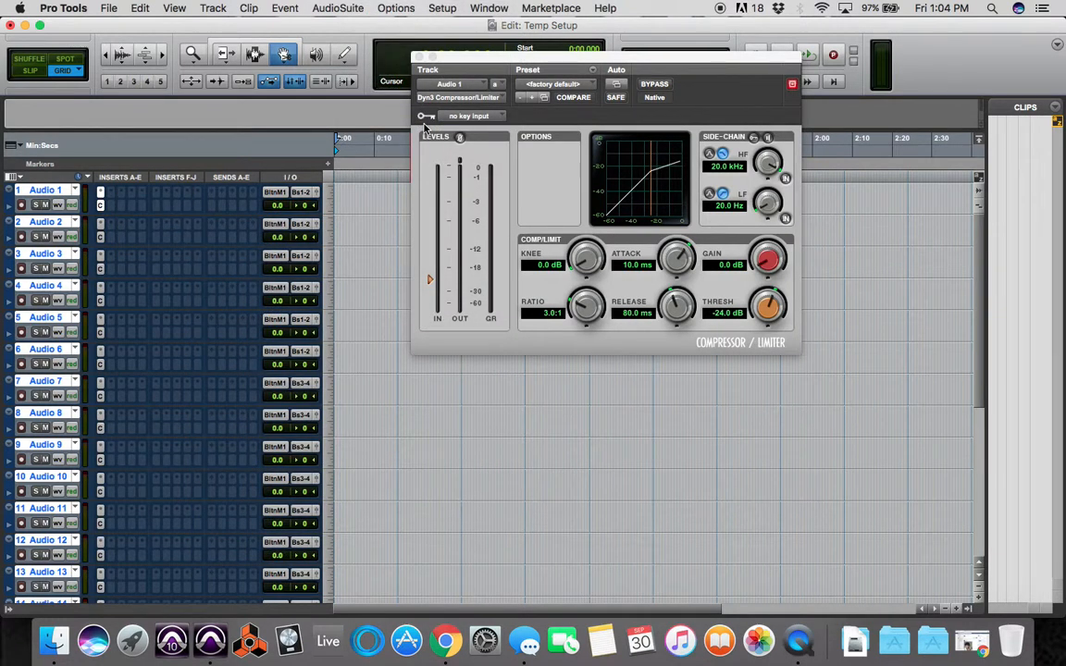
click(421, 58)
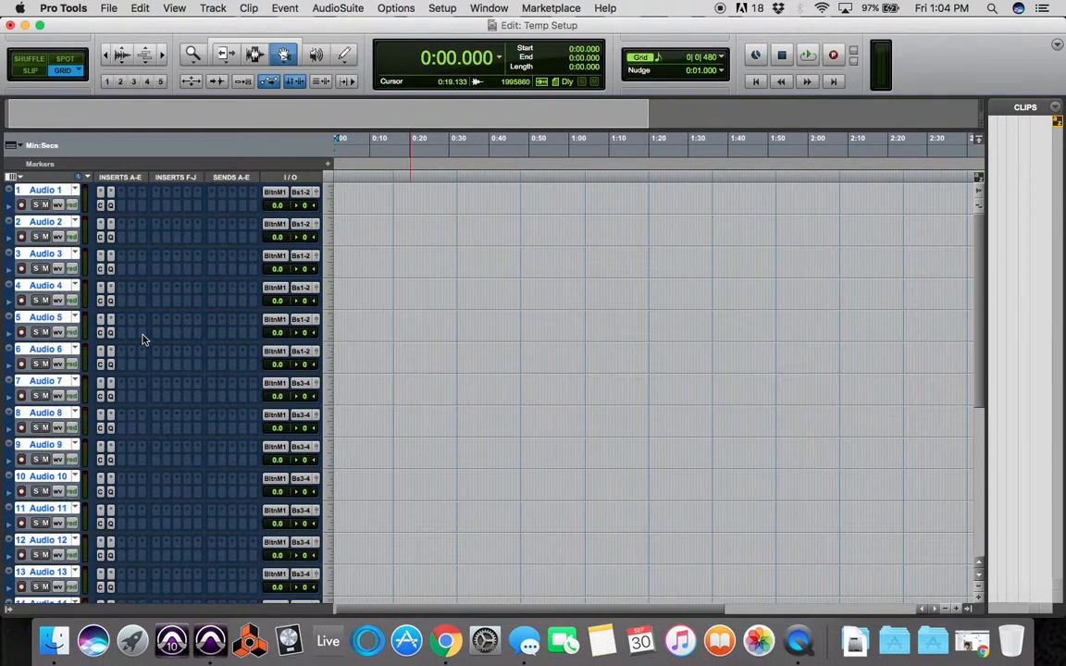
Replace the plug-in in the second insert slot of all the selected audio tracks with EQ3 1-Band (mono).
click(111, 191)
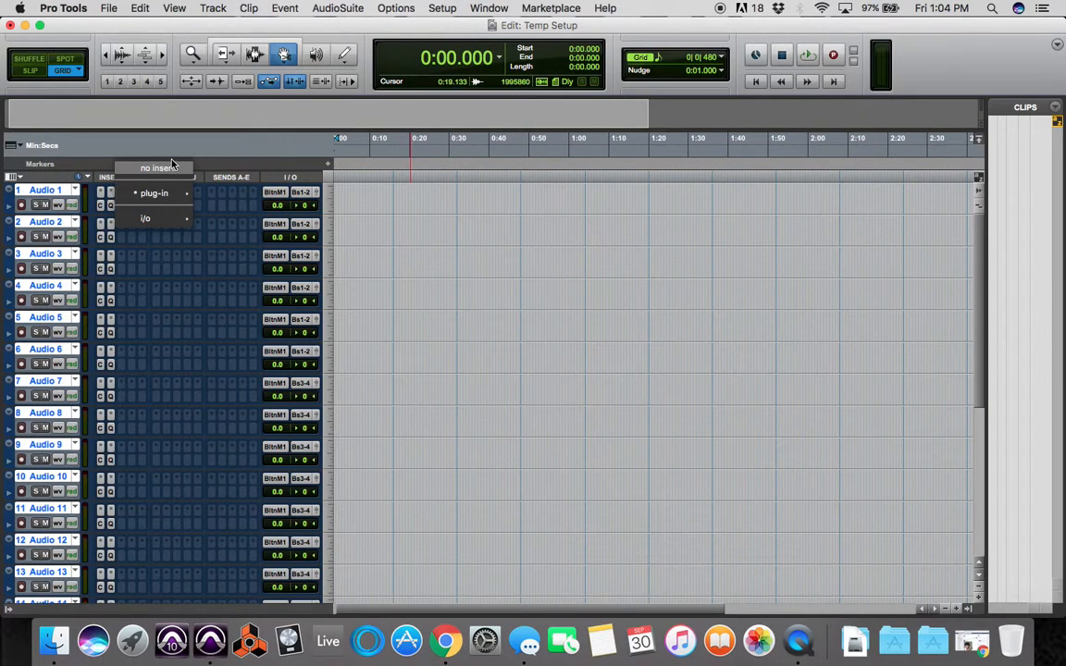
mouse_move(154, 193)
mouse_move(236, 199)
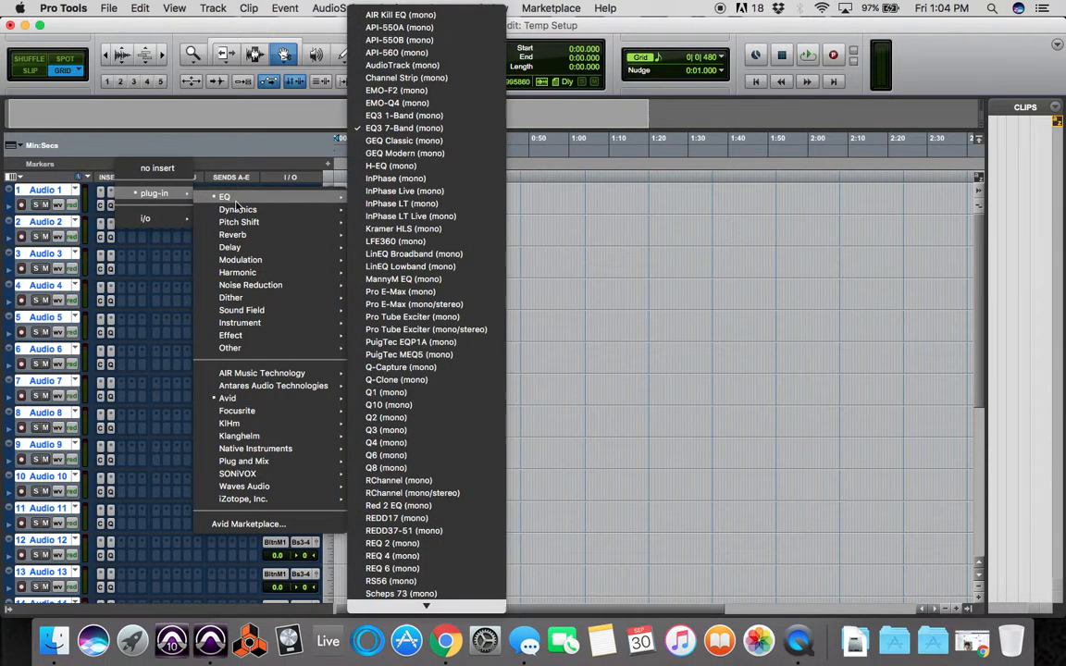
click(400, 115)
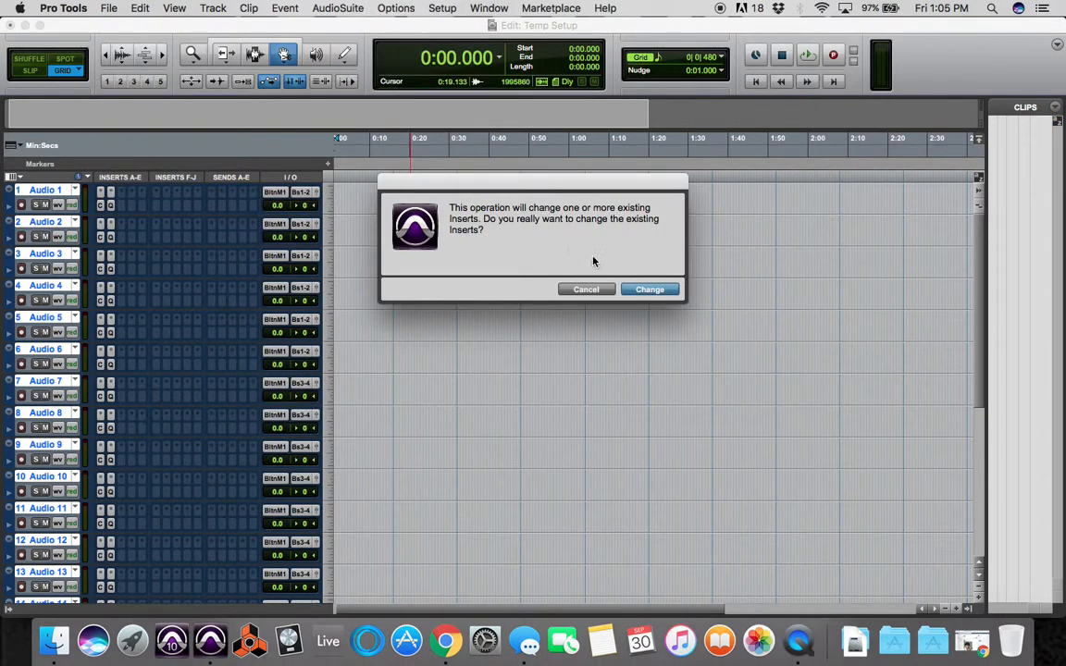
click(648, 289)
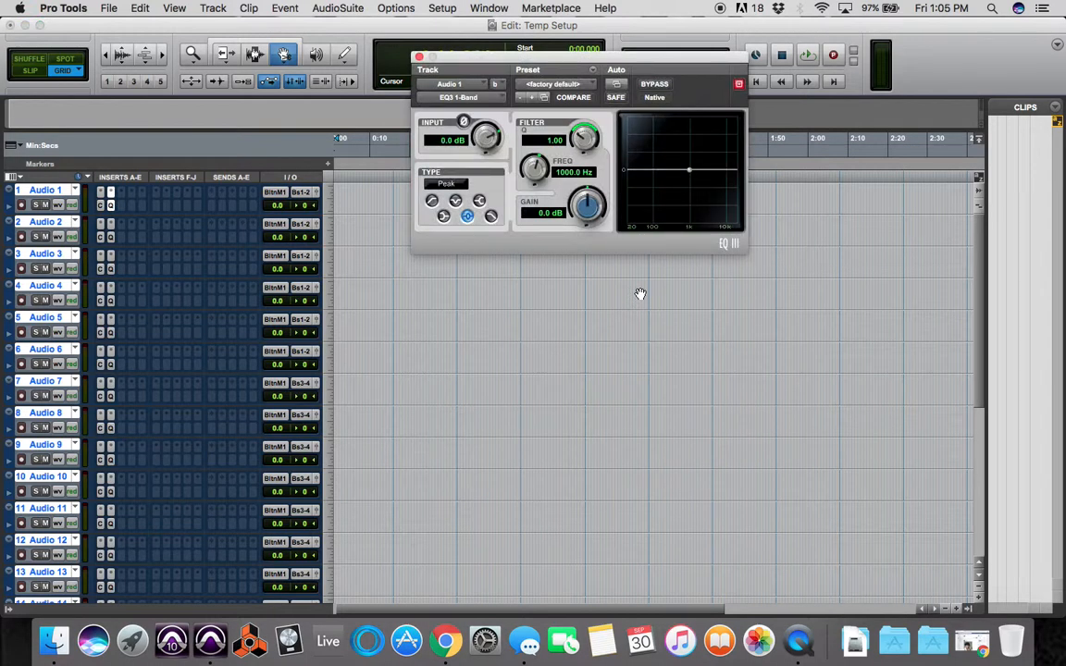
Check the EQ plug-in windows of the second inserts on Audio 2 and Audio 1, closing each again.
click(110, 238)
click(110, 237)
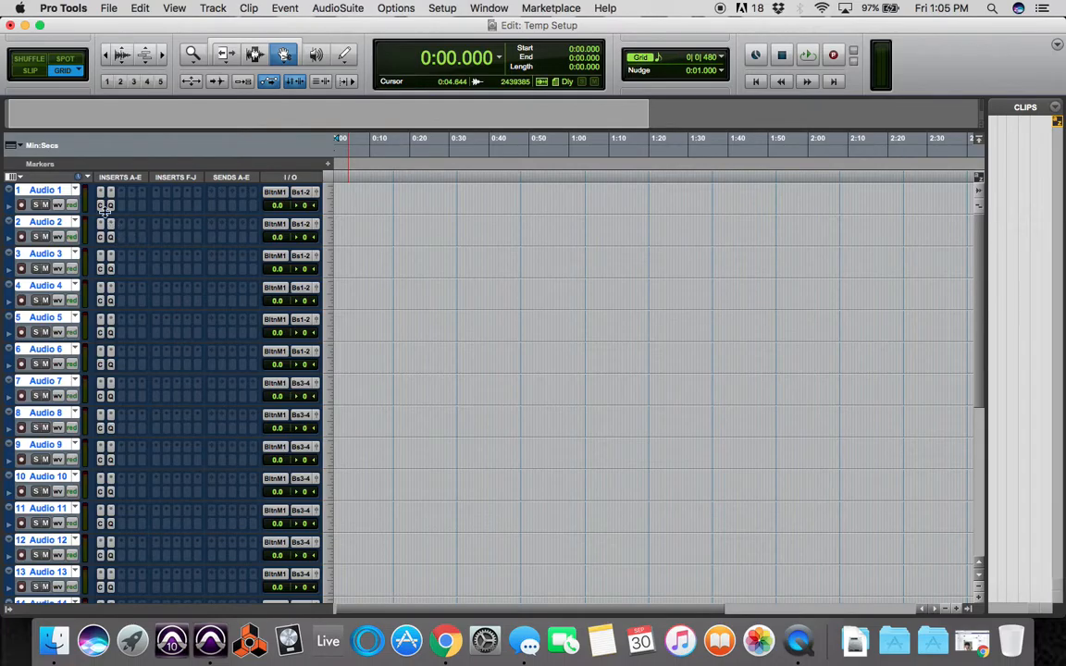
click(109, 205)
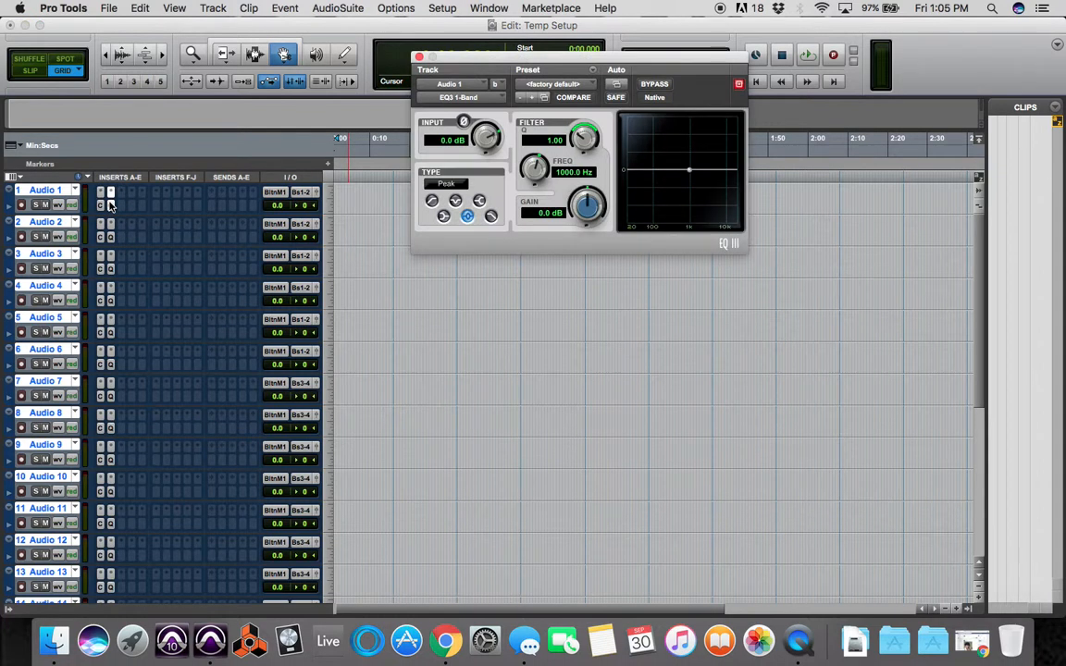
click(109, 205)
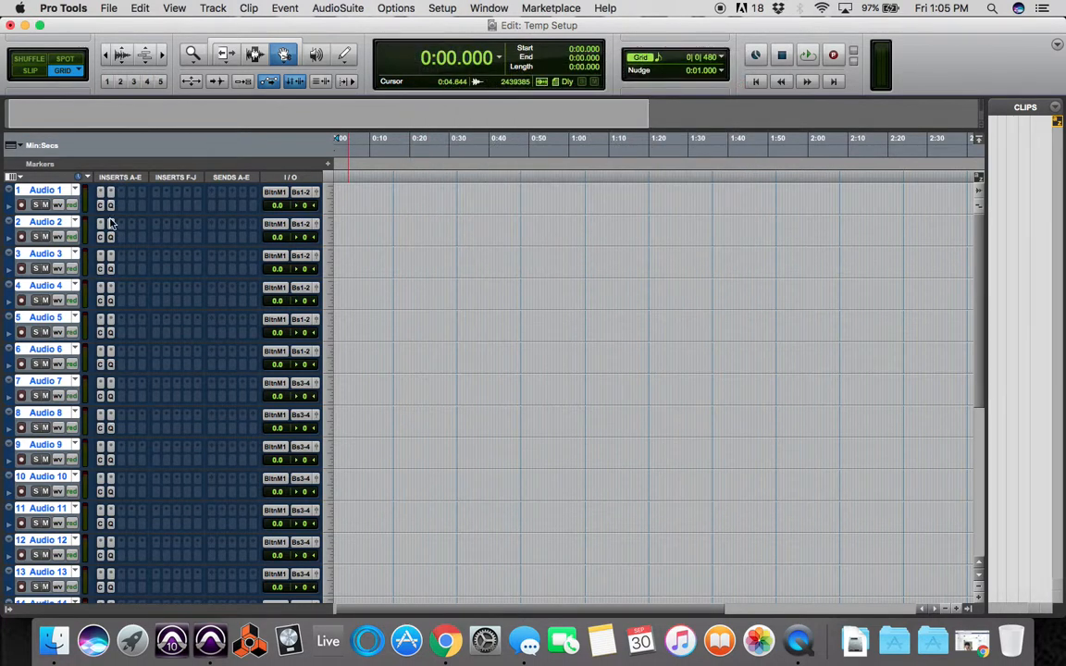
Insert the multichannel EQ3 7-Band (stereo) in the first insert slot of Aux 1 and close its window.
scroll(110, 238, down, 5)
scroll(109, 239, down, 5)
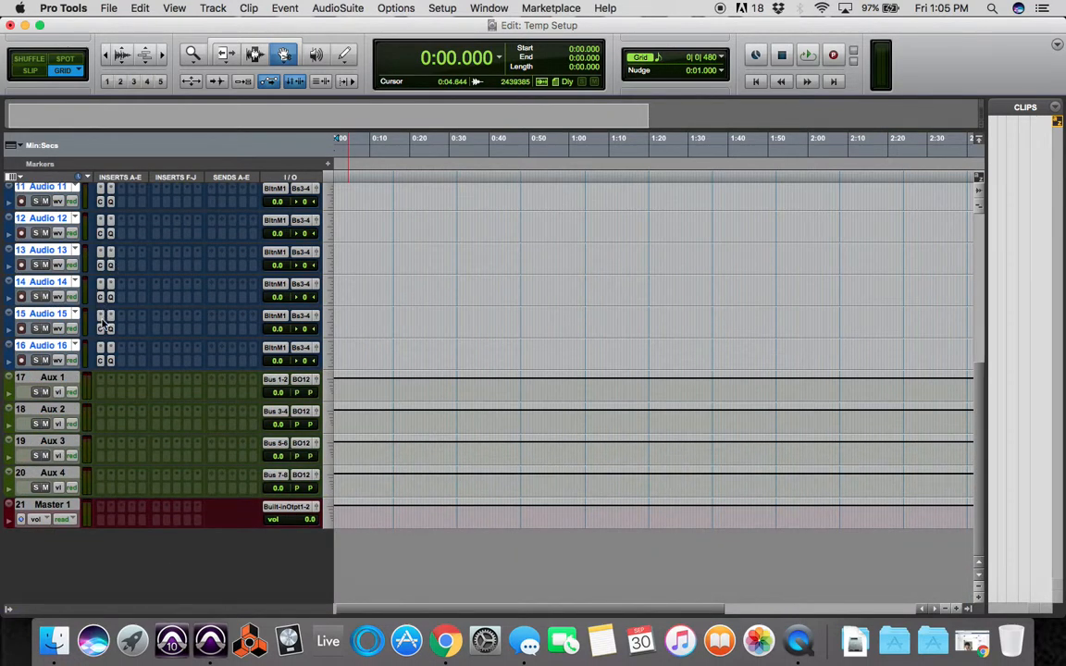
click(101, 388)
mouse_move(168, 409)
mouse_move(345, 239)
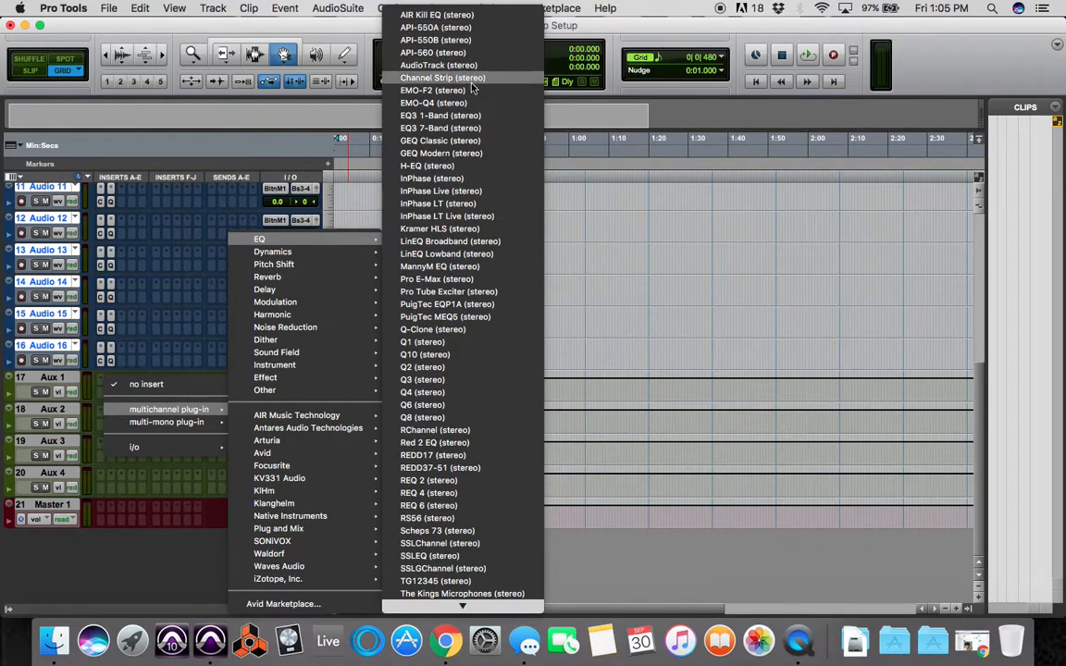
click(459, 128)
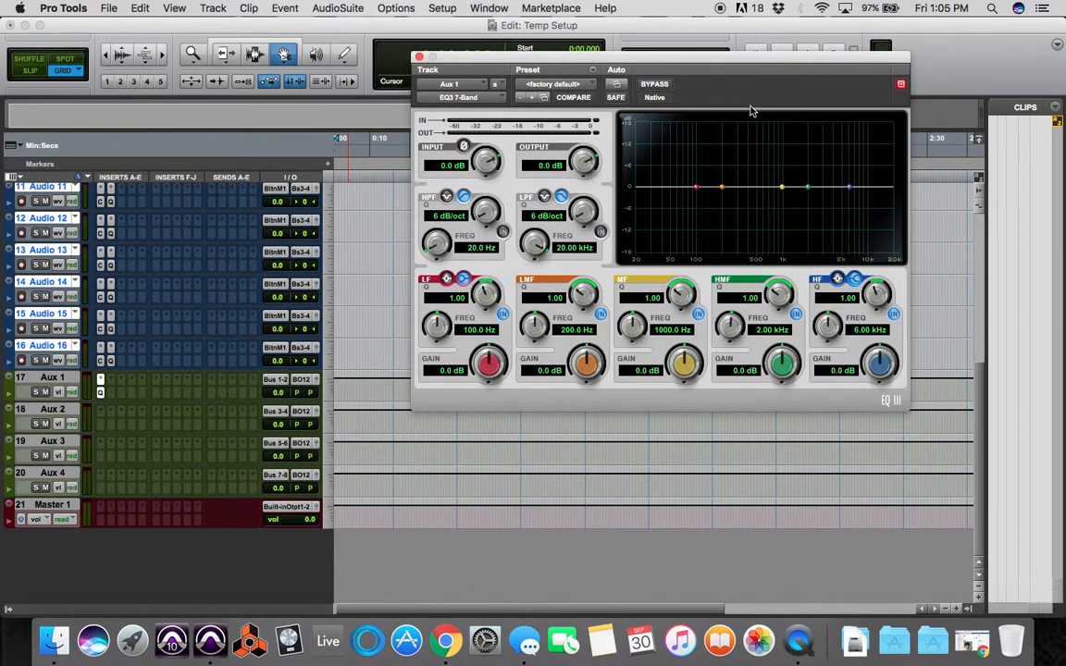
drag(636, 60, 626, 149)
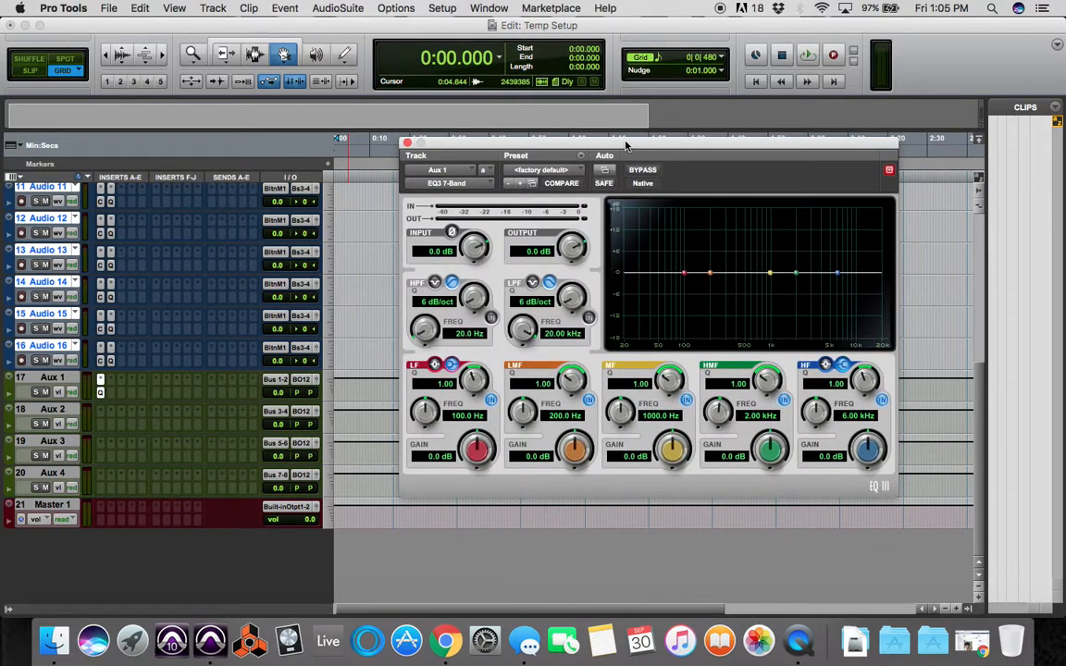
click(409, 146)
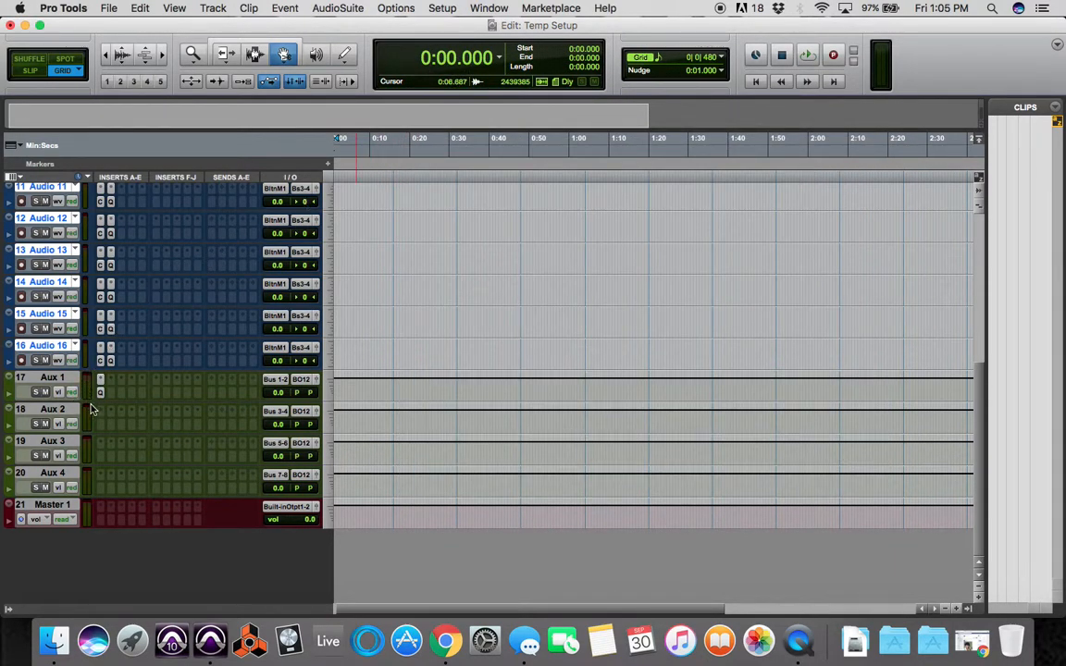
Select Aux 2 and insert the multichannel EQ3 7-Band (stereo) in its first insert slot.
scroll(104, 395, up, 5)
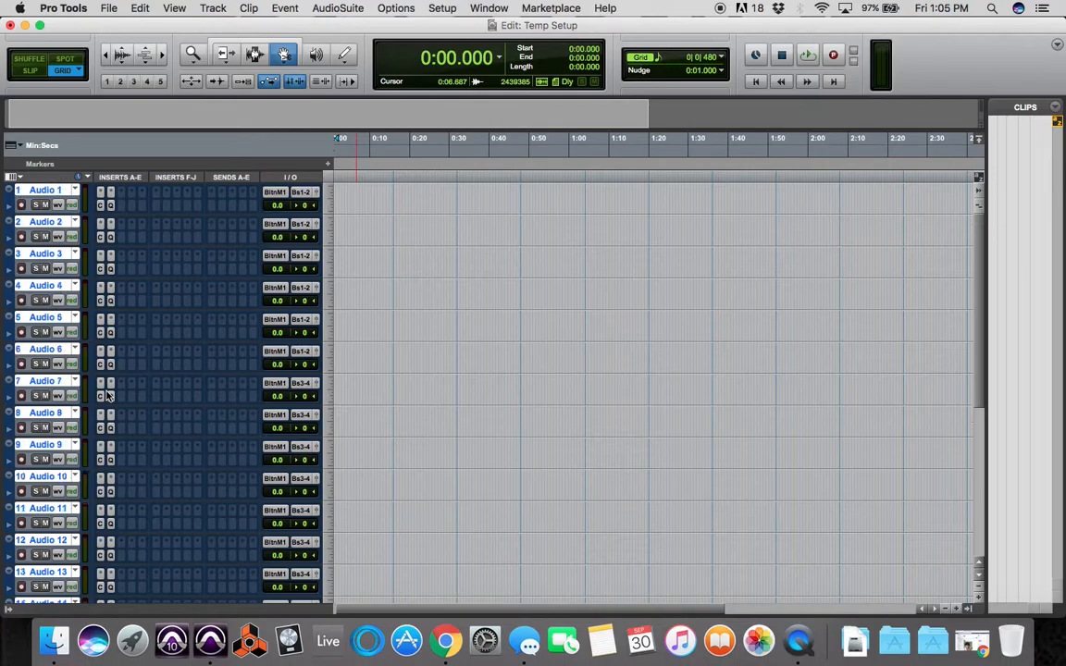
scroll(104, 395, down, 5)
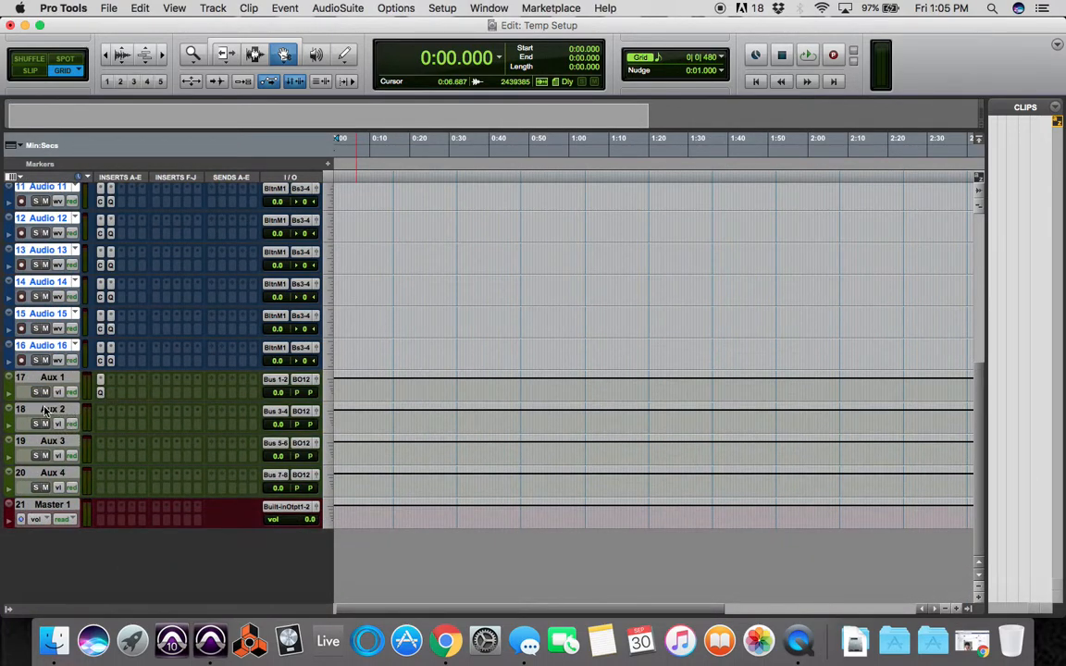
click(51, 414)
click(101, 410)
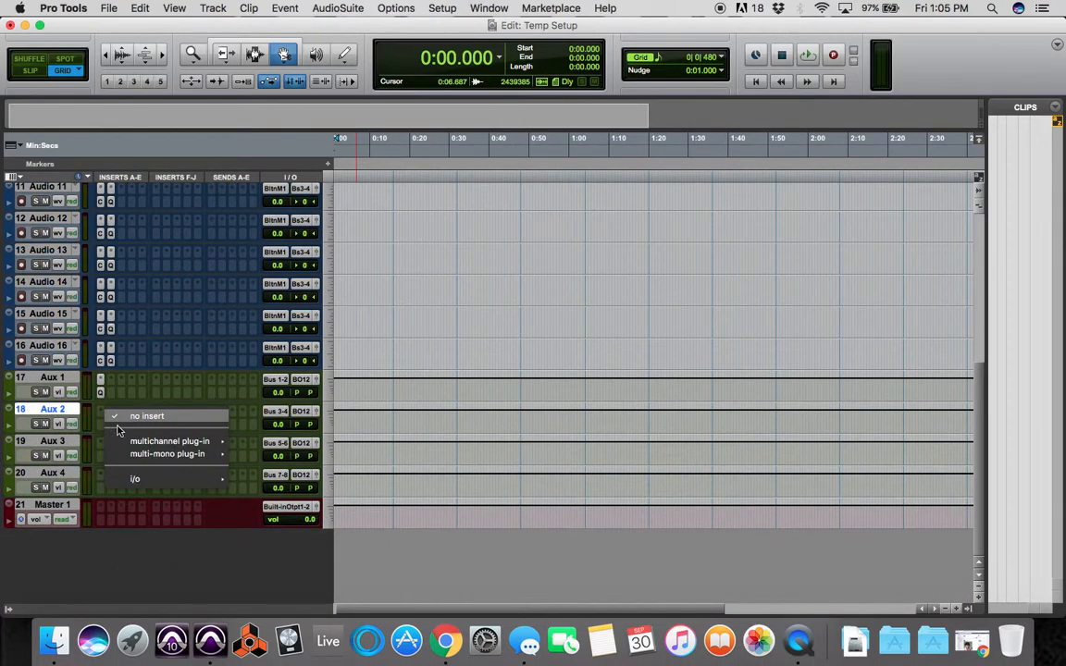
mouse_move(157, 444)
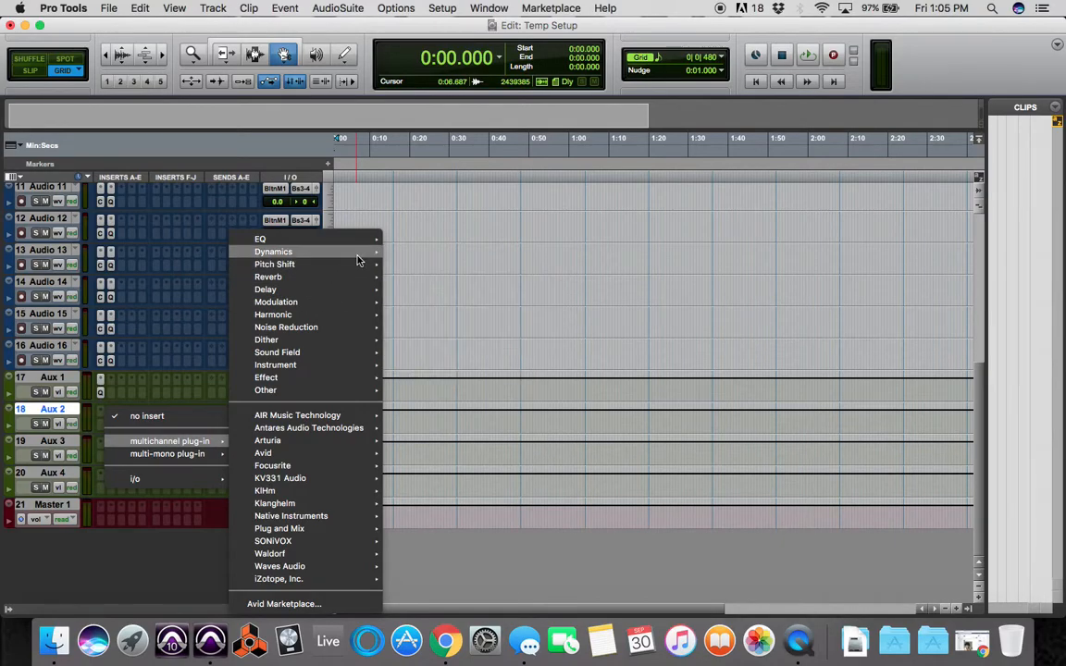
mouse_move(366, 242)
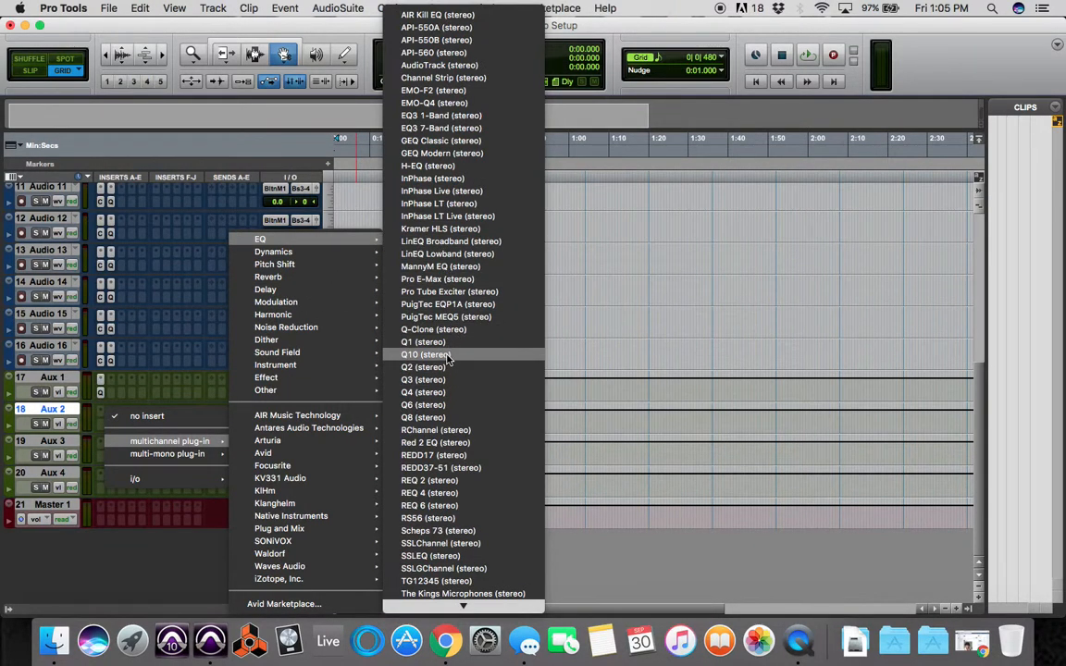
click(444, 128)
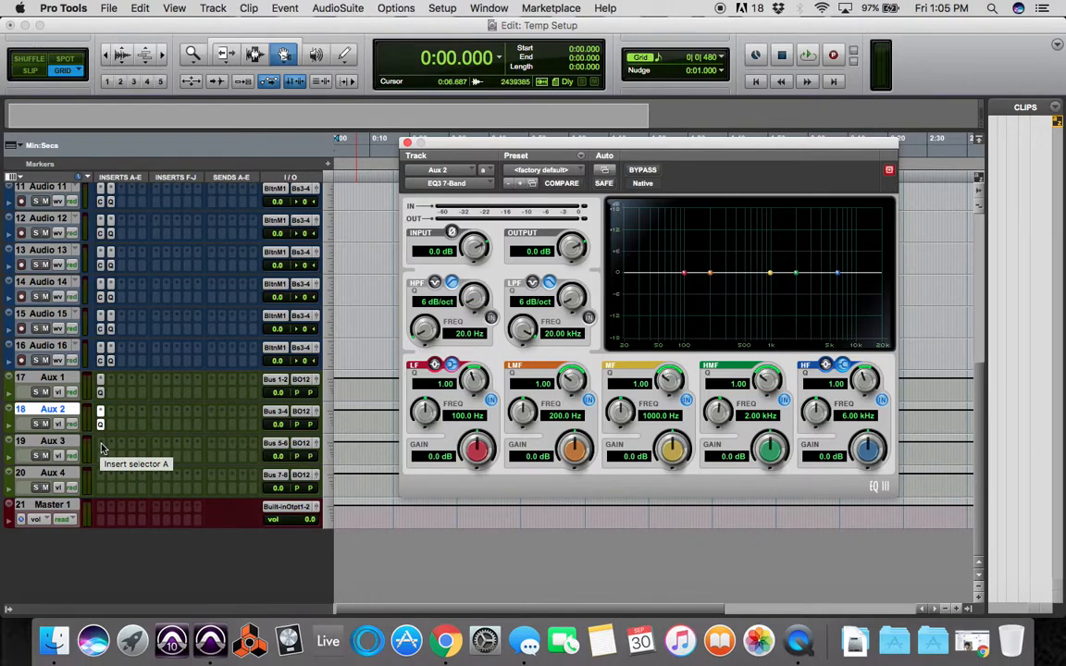
click(100, 407)
mouse_move(185, 409)
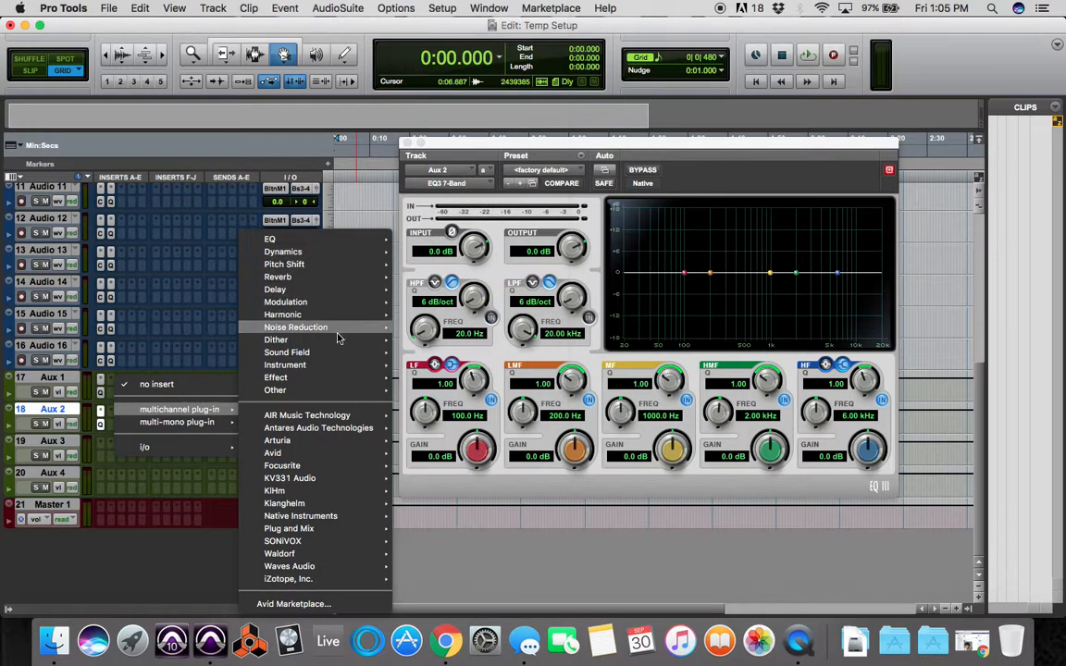
mouse_move(333, 453)
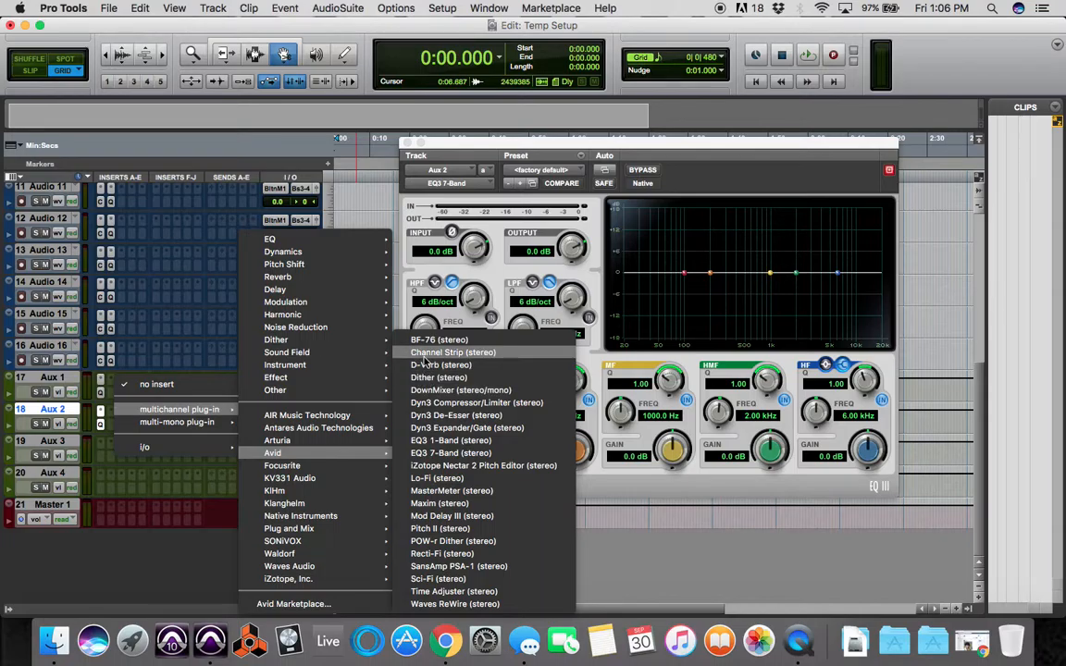
click(100, 381)
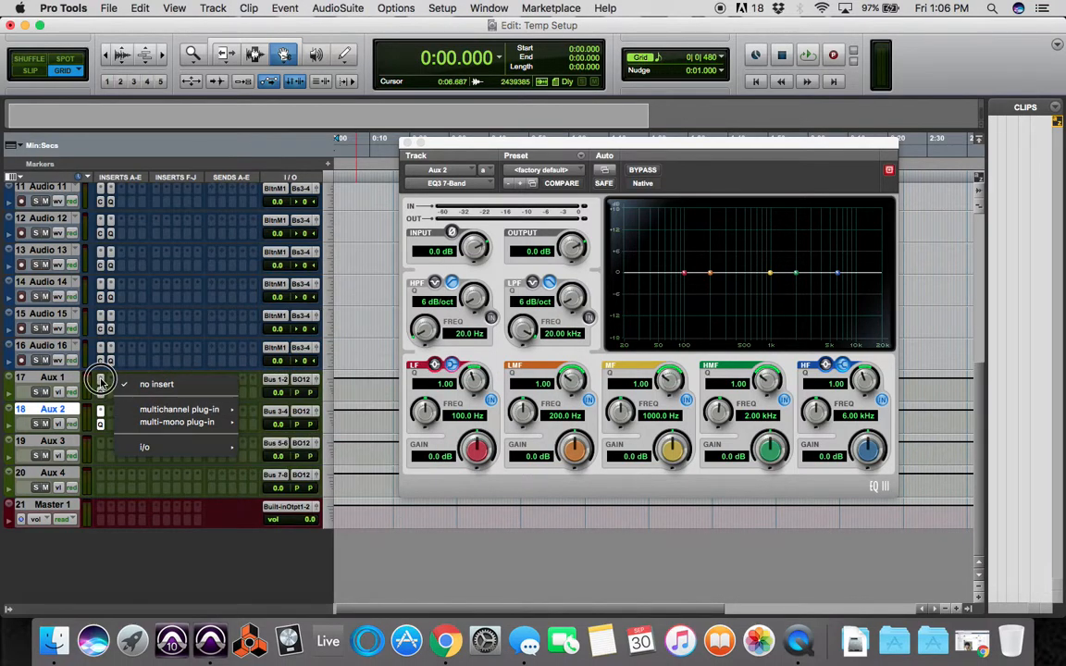
Replace the plug-in in the first insert slot of Aux 1 with the multichannel Channel Strip (stereo).
click(100, 381)
mouse_move(176, 386)
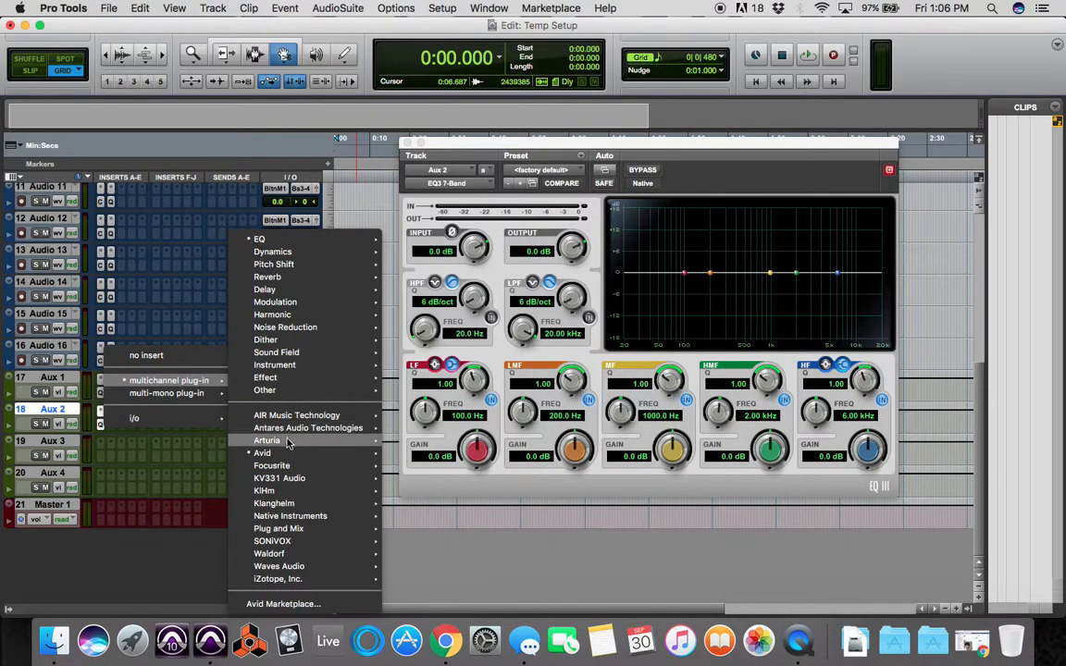
mouse_move(278, 453)
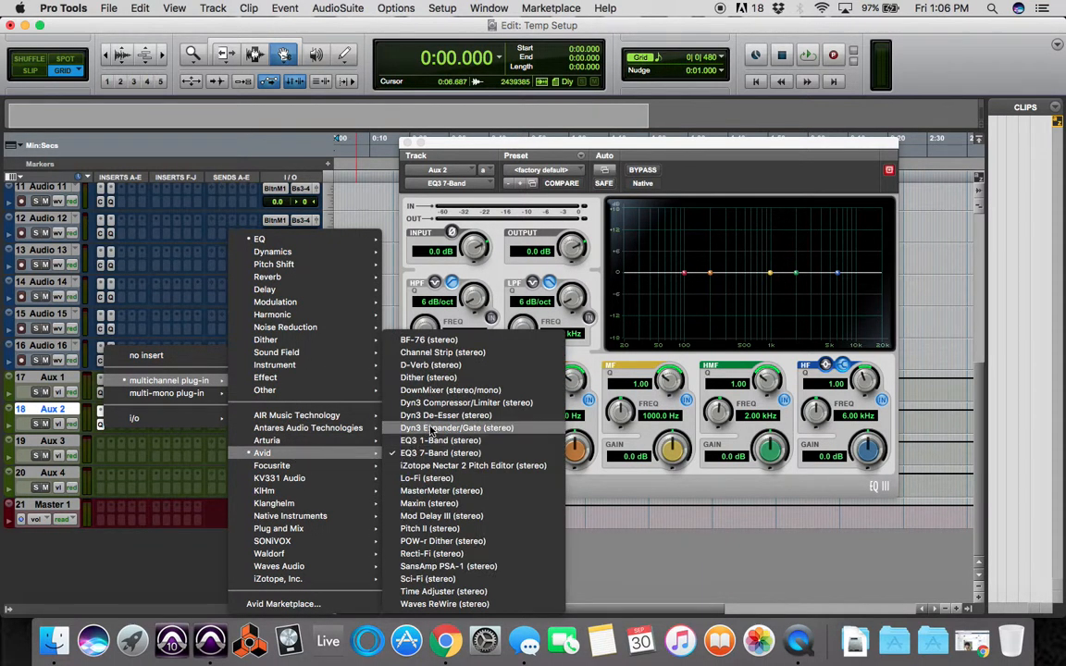
click(434, 354)
click(96, 378)
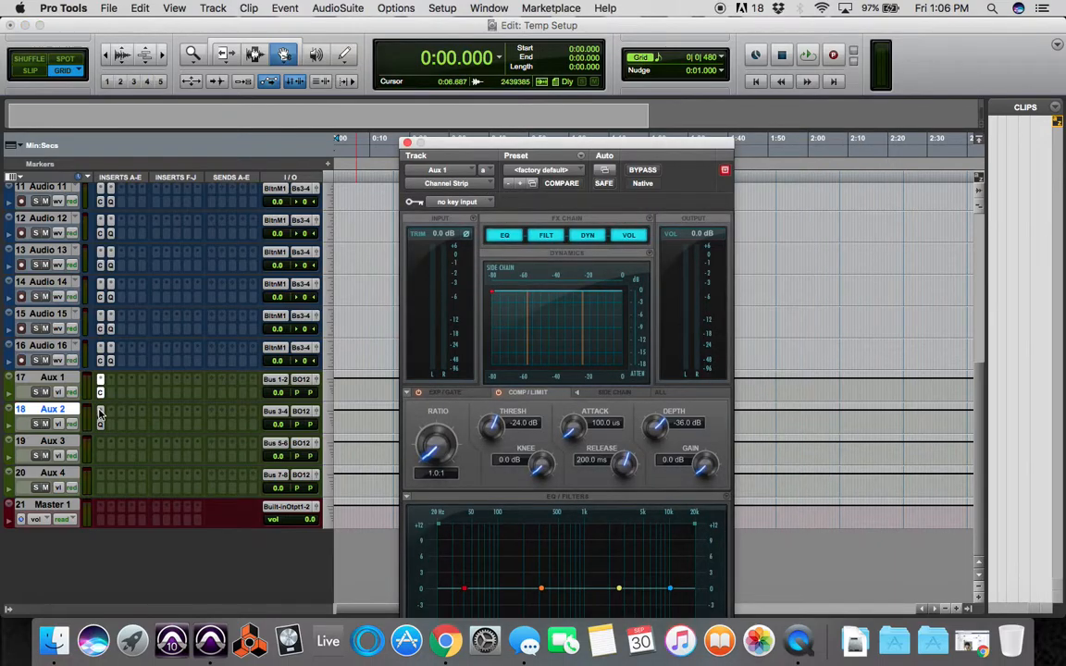
Replace the EQ in the first insert slot of Aux 2 with Channel Strip and close its plug-in window.
click(100, 413)
click(99, 400)
click(100, 424)
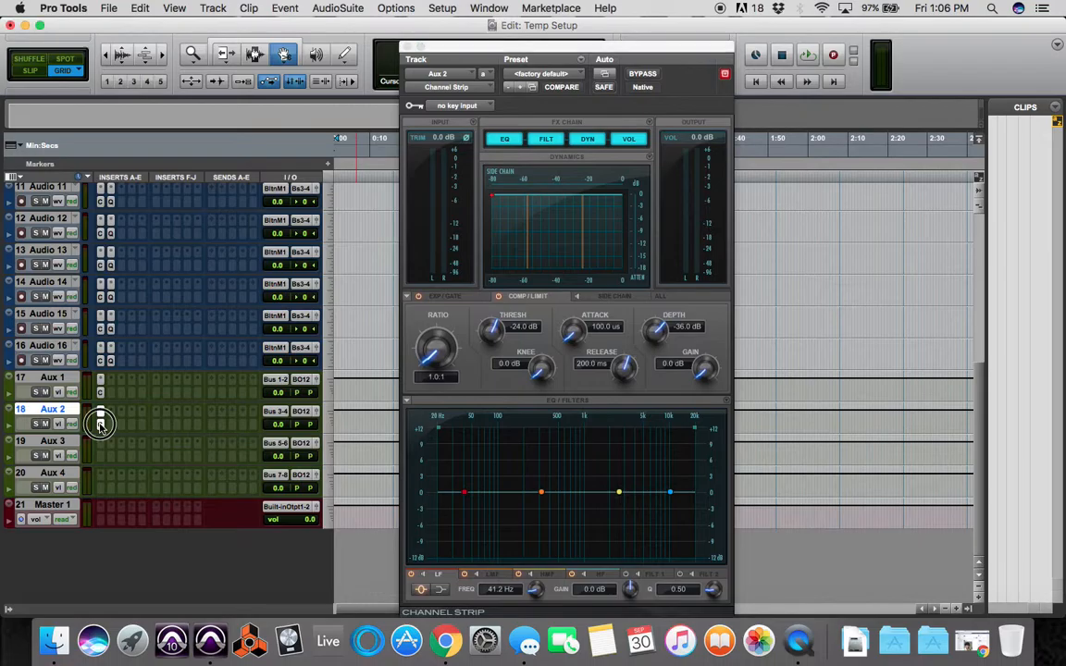
click(100, 423)
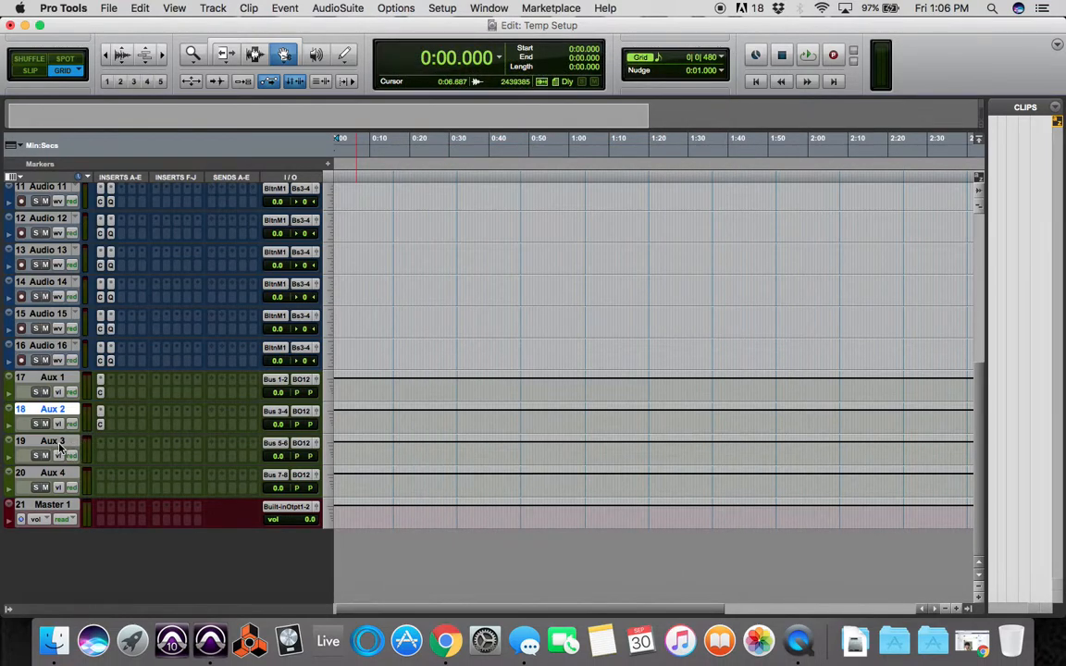
Insert the multichannel D-Verb (stereo) reverb in the first insert slot of Aux 3.
click(102, 445)
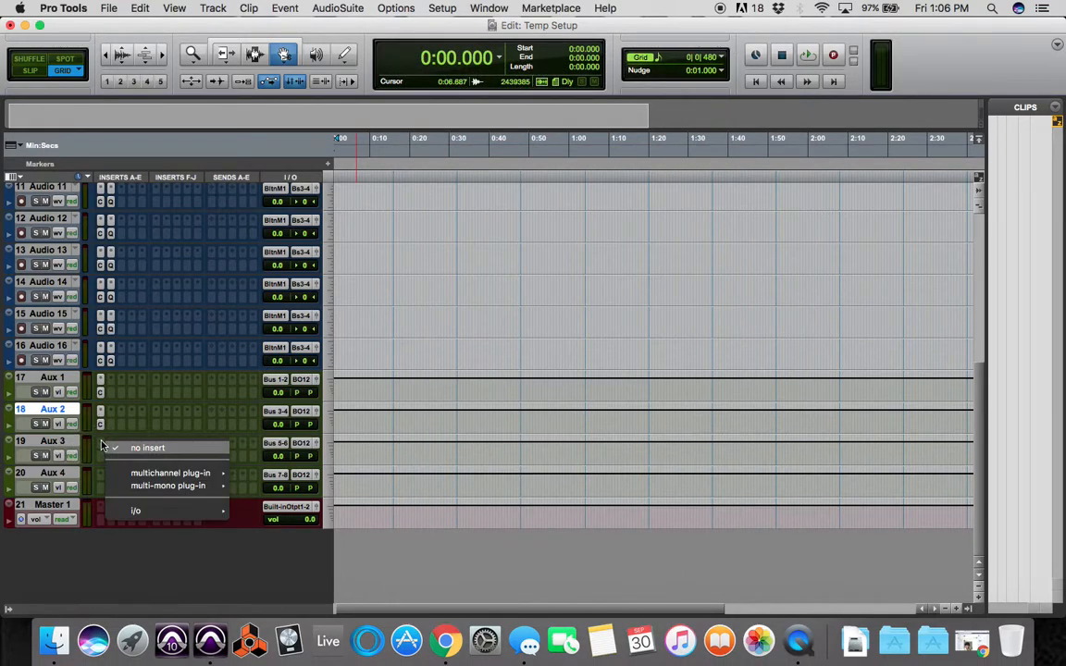
mouse_move(171, 477)
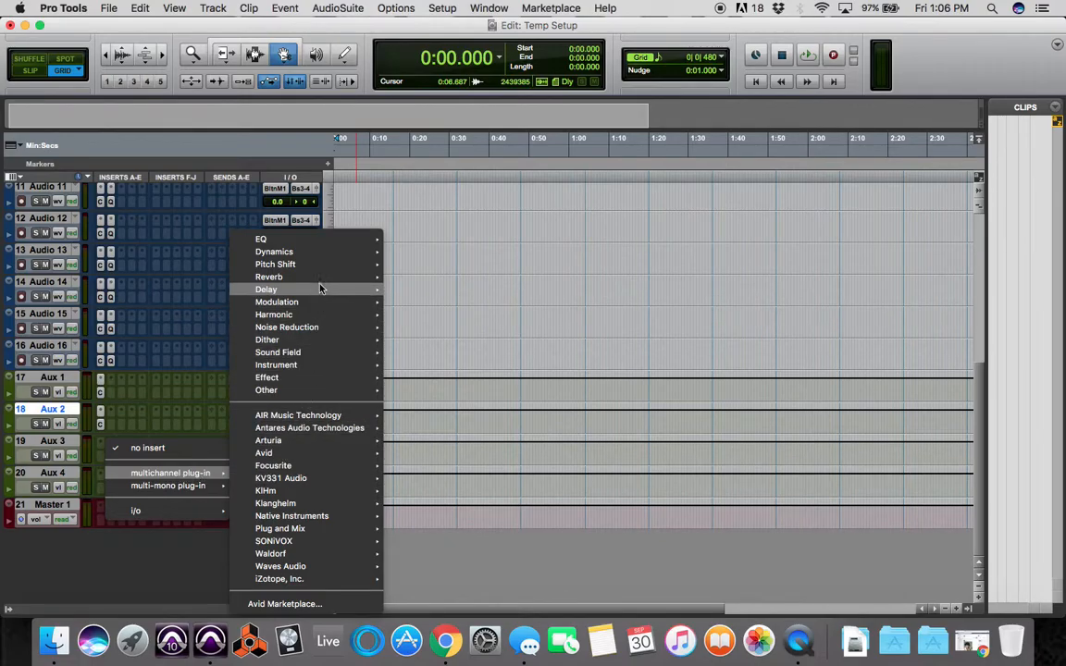
mouse_move(331, 278)
click(430, 330)
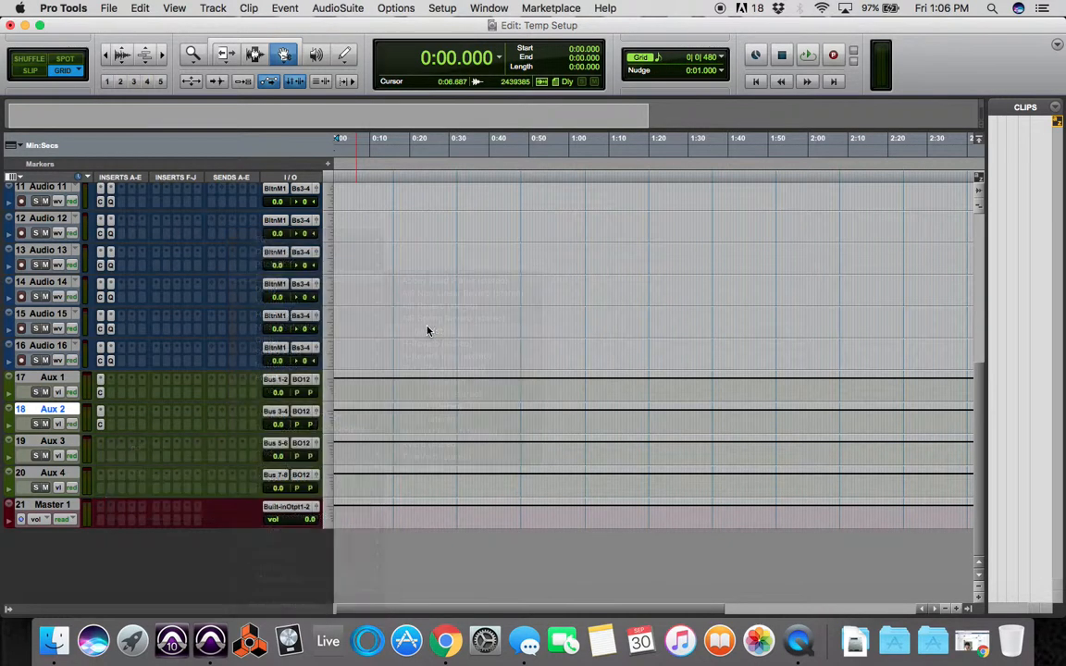
Insert the multichannel Mod Delay III (stereo) in the first insert slot of Aux 4 and close its window.
click(100, 474)
mouse_move(171, 504)
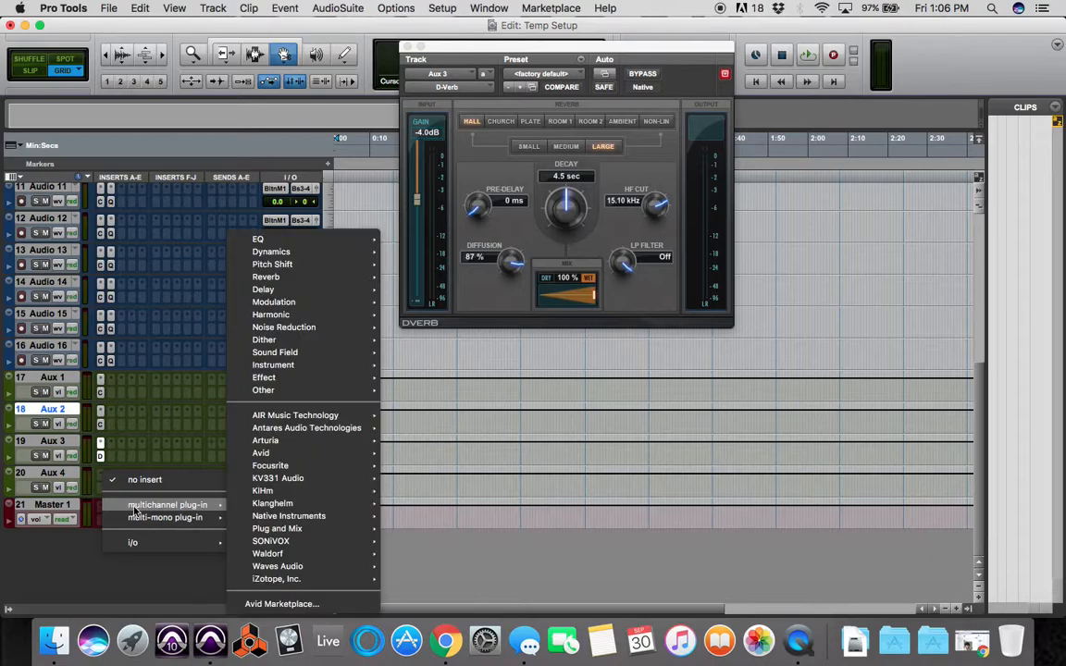
mouse_move(296, 277)
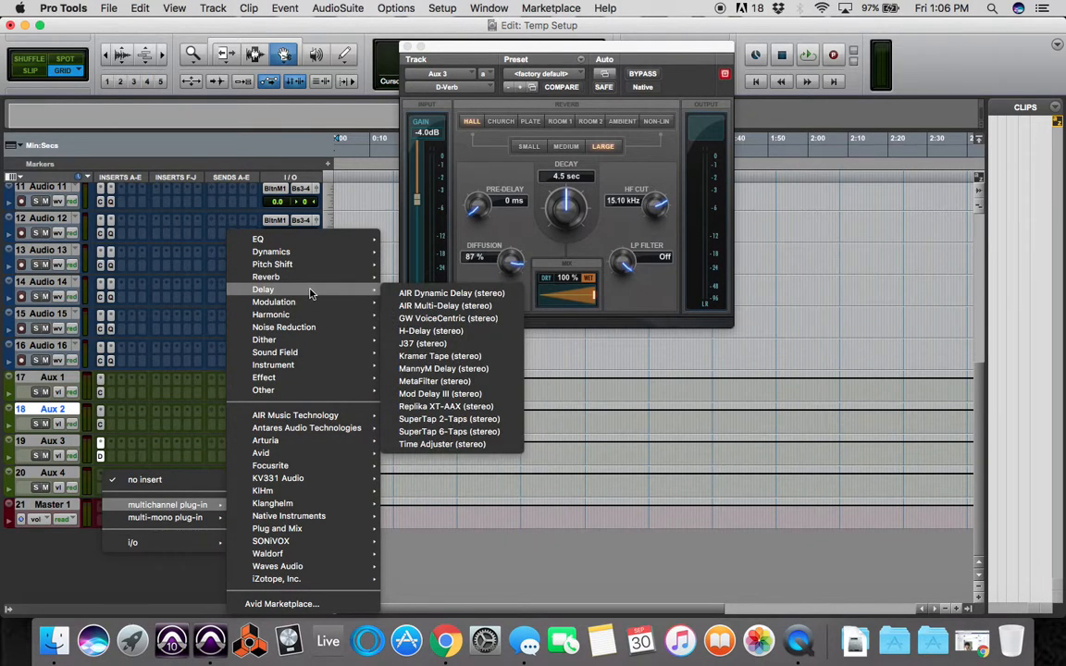
click(439, 395)
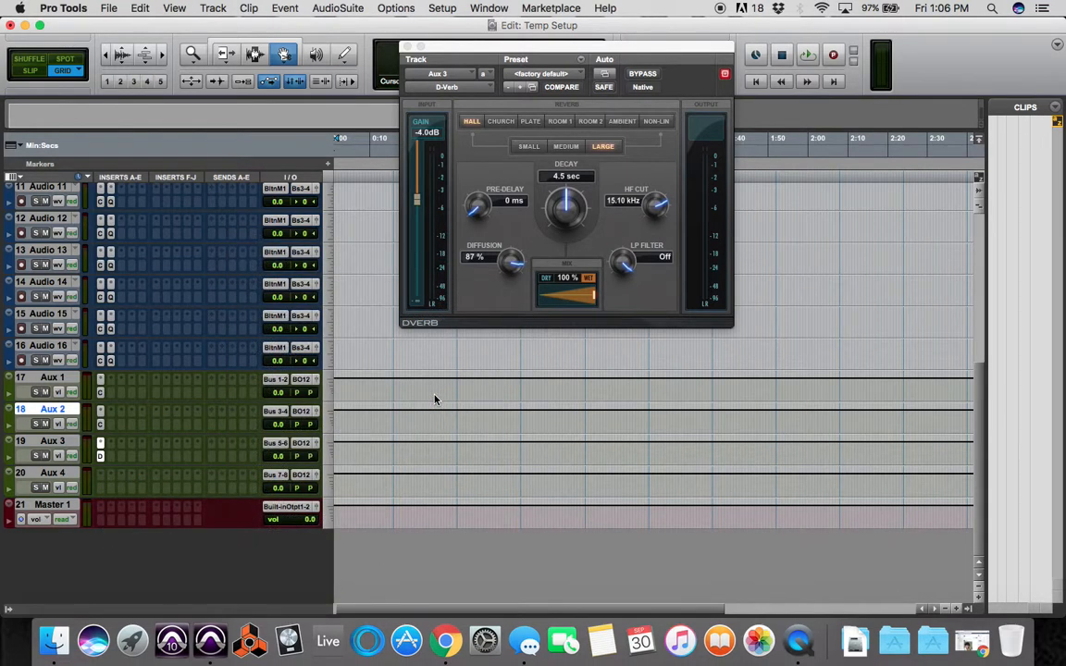
click(101, 488)
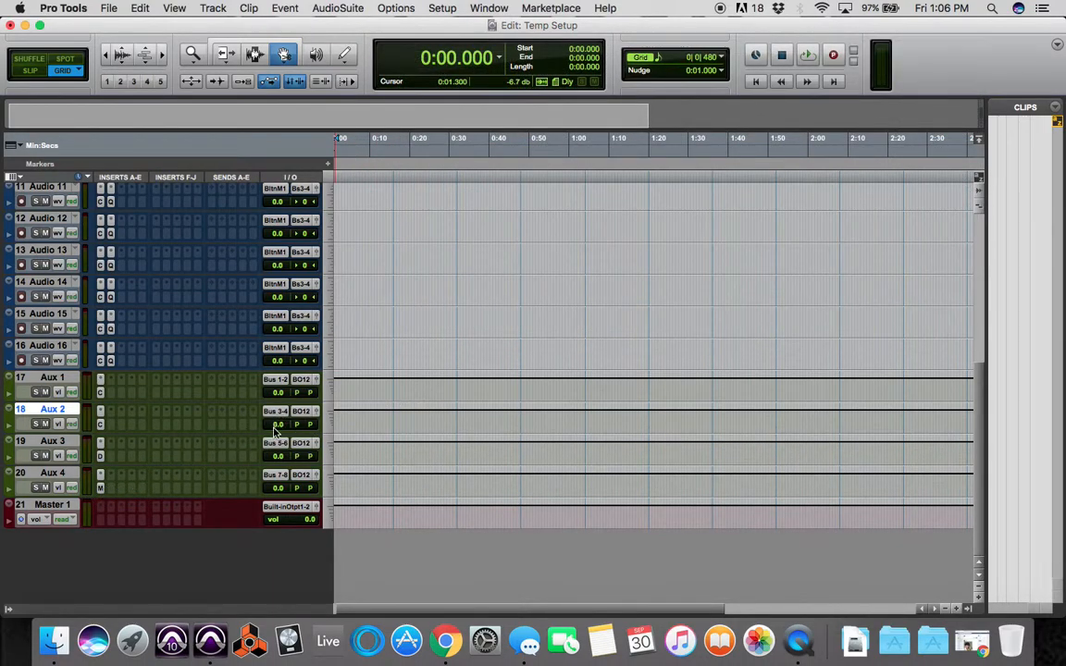
Insert the multichannel POW-r Dither (stereo) in the first insert slot of Master 1.
click(102, 508)
mouse_move(146, 538)
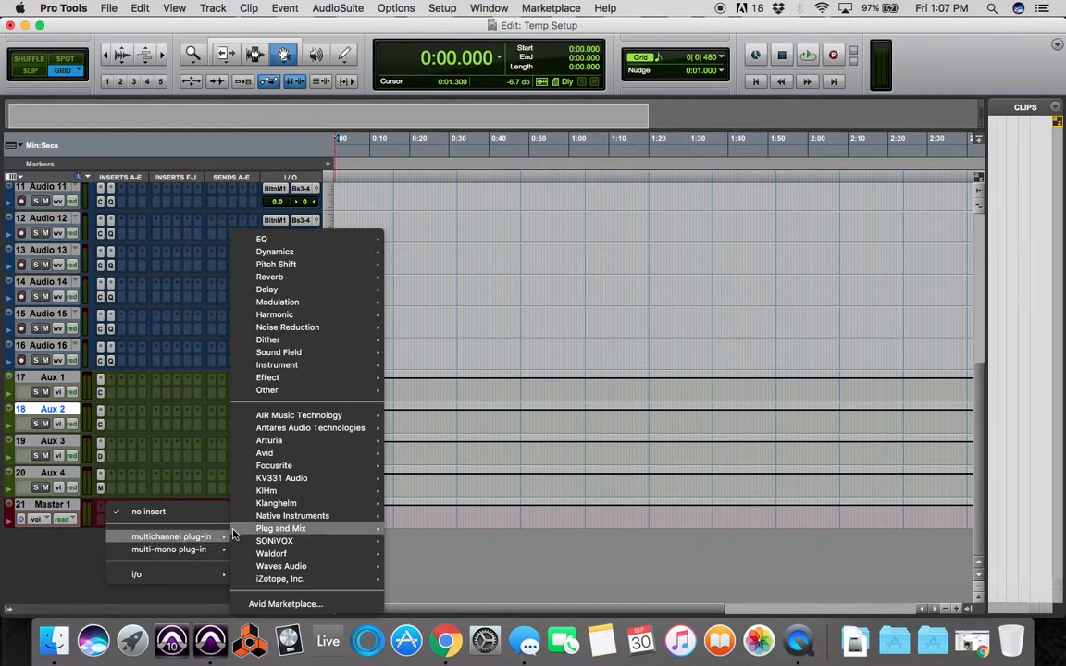
mouse_move(310, 255)
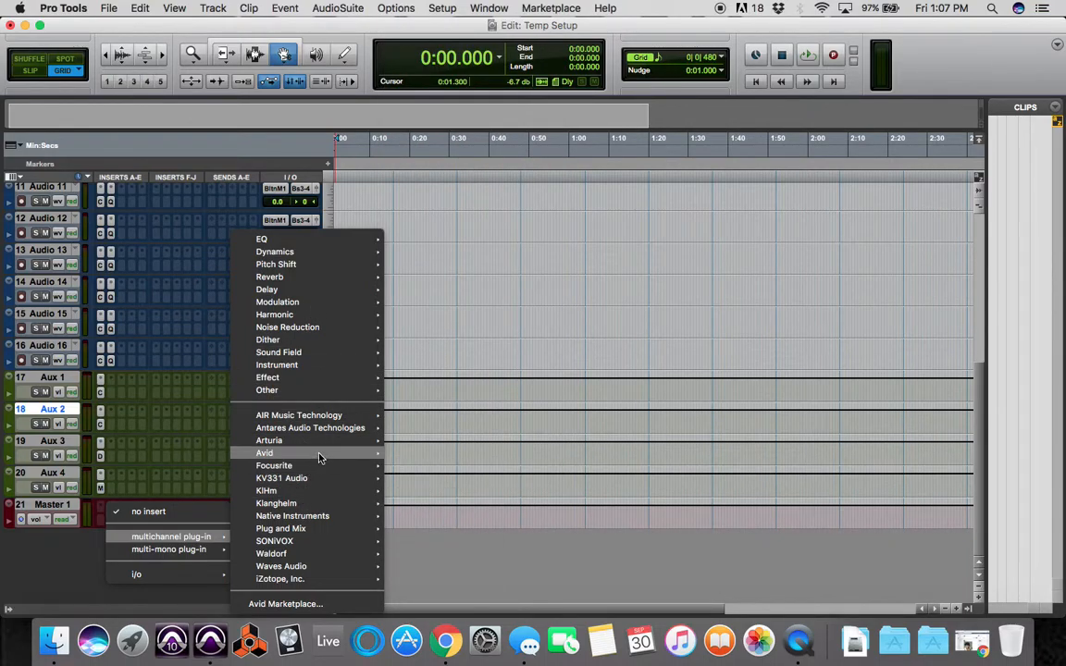
mouse_move(318, 454)
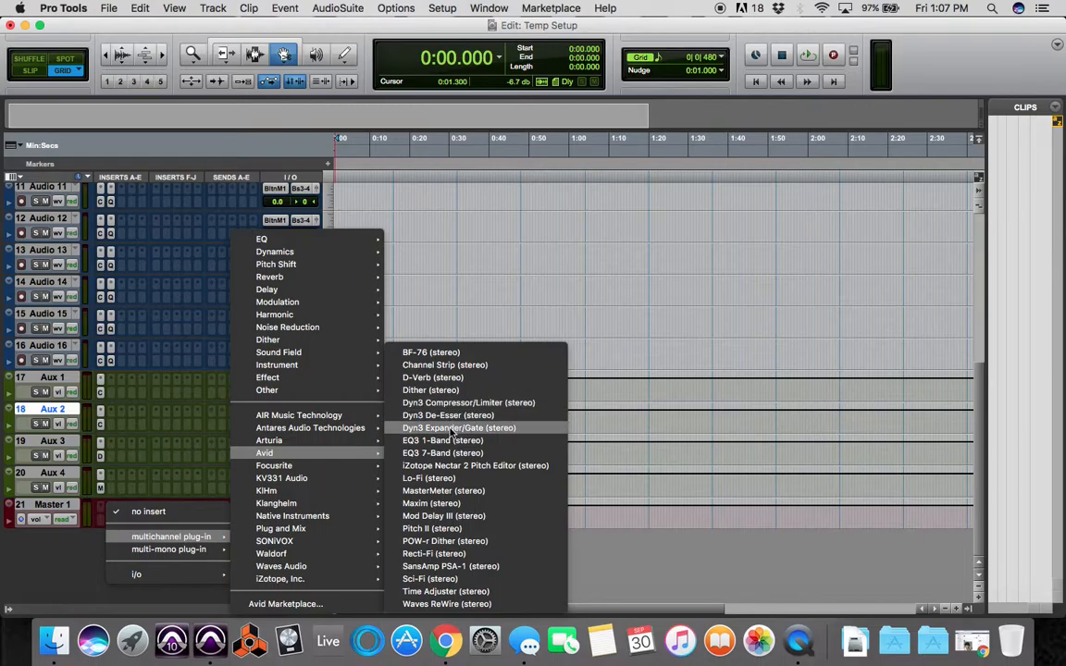
click(439, 544)
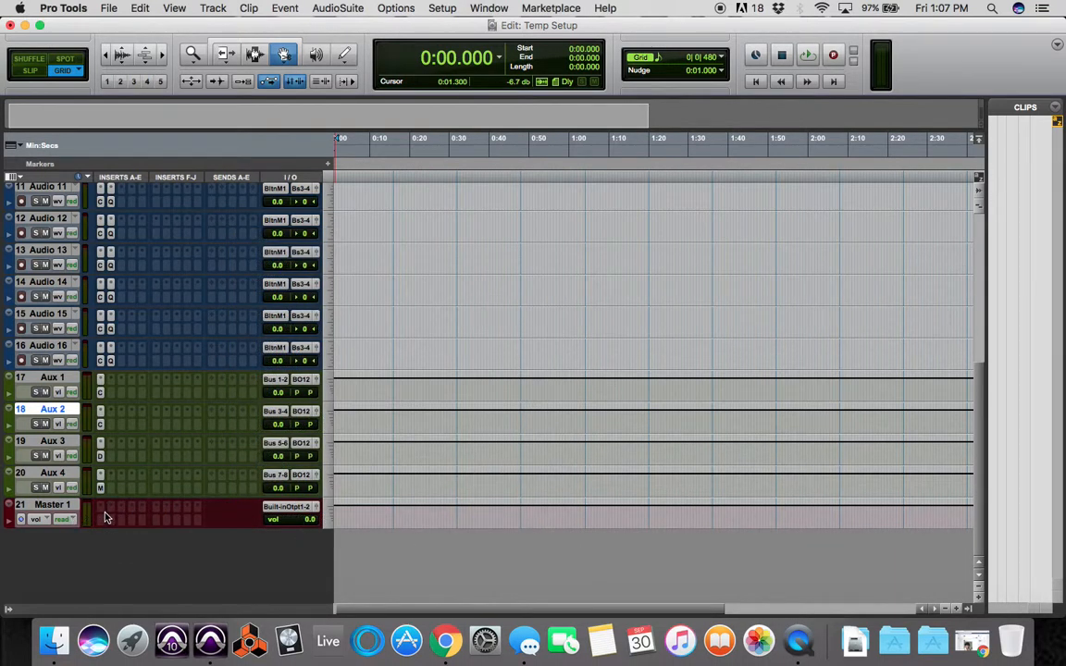
Insert the multichannel Maxim (stereo) in slot J of Master 1 and move it to insert slot E.
click(196, 512)
mouse_move(250, 537)
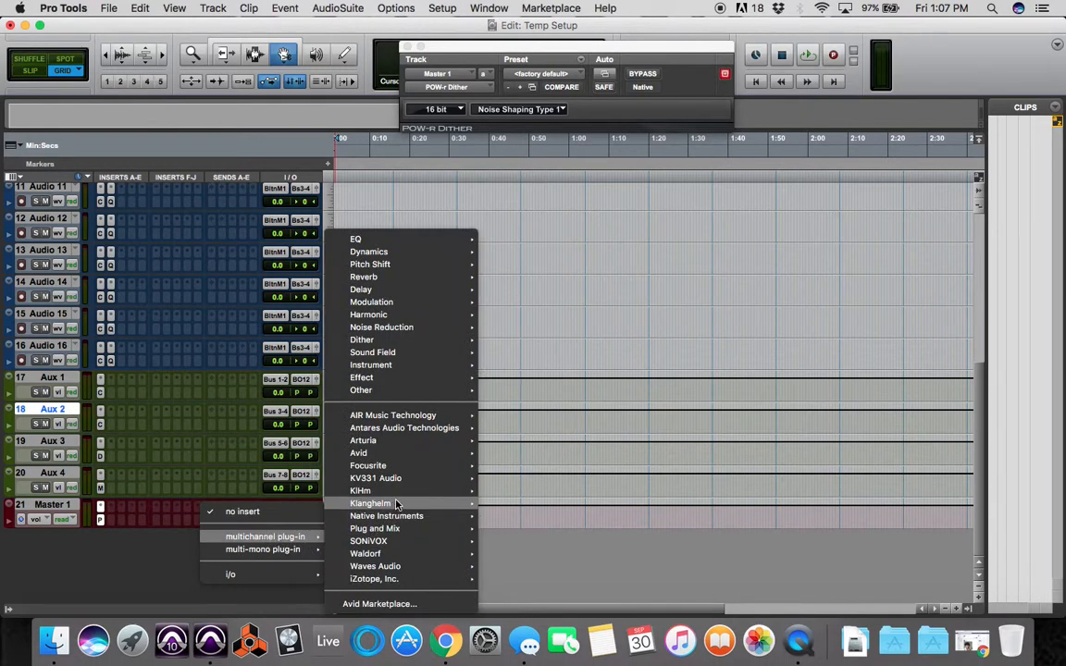
mouse_move(408, 453)
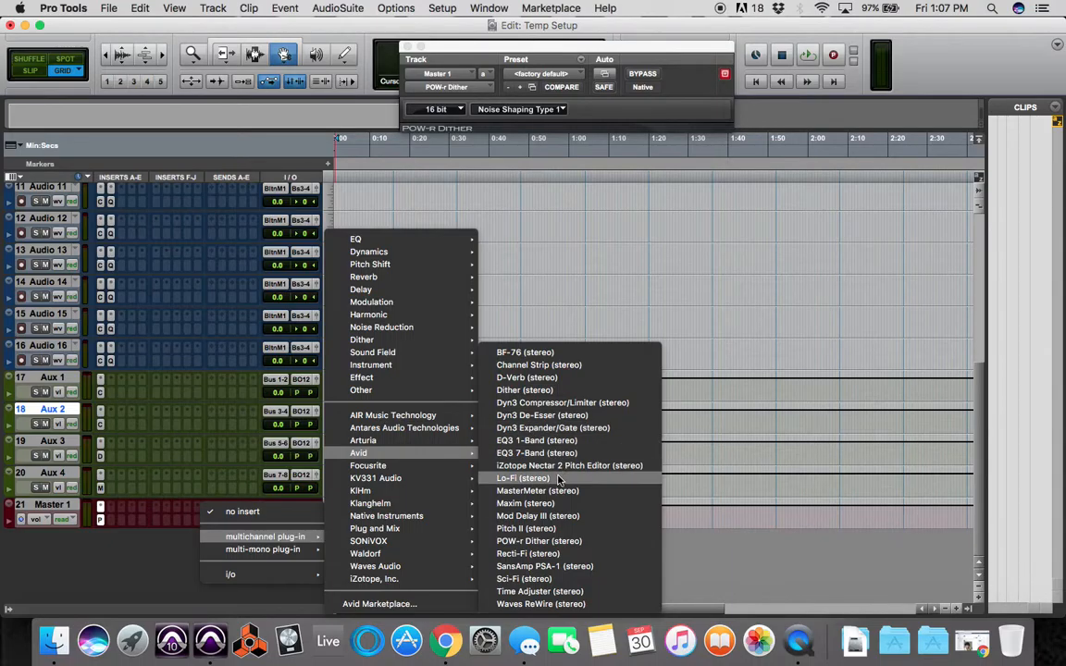
click(545, 508)
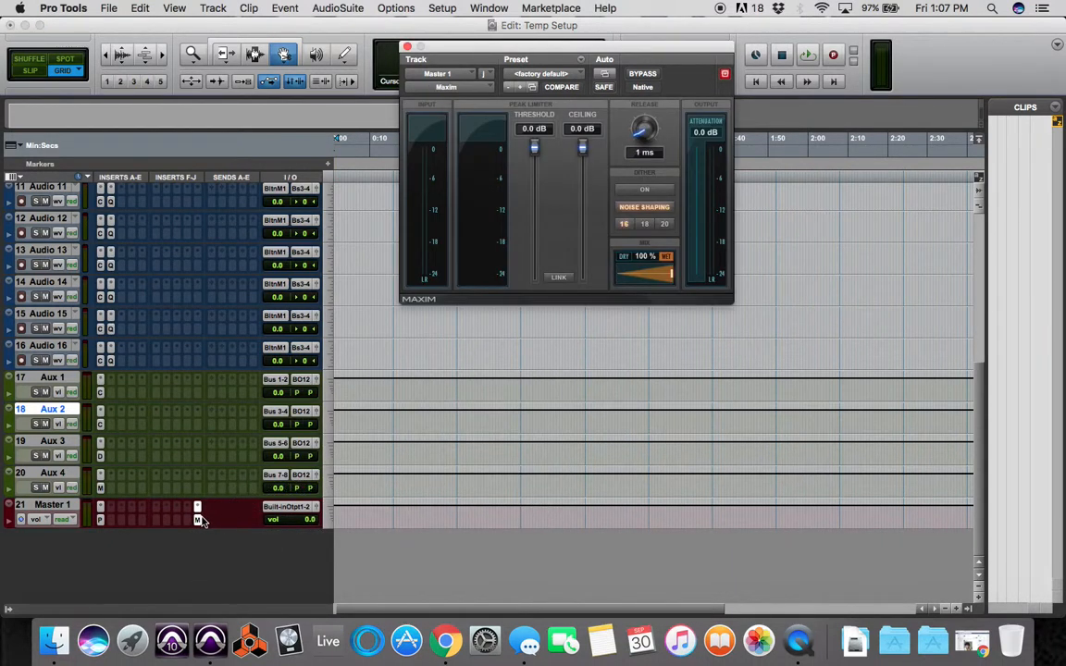
click(191, 515)
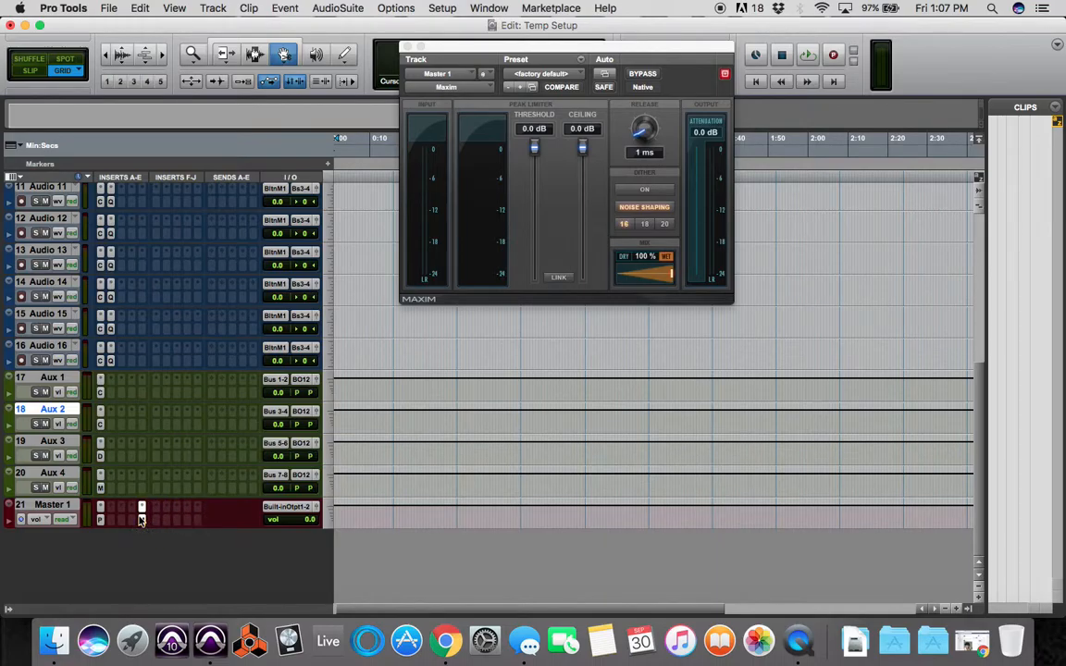
Insert the multichannel MasterMeter (stereo) in insert slot F of Master 1 and close its window.
mouse_move(212, 536)
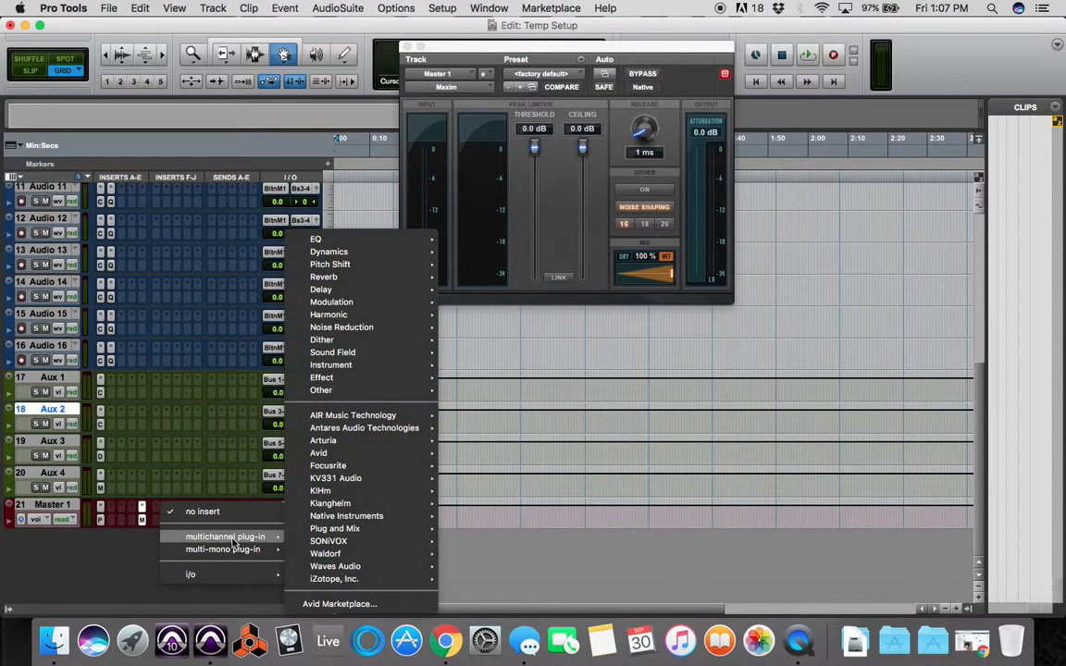
mouse_move(362, 544)
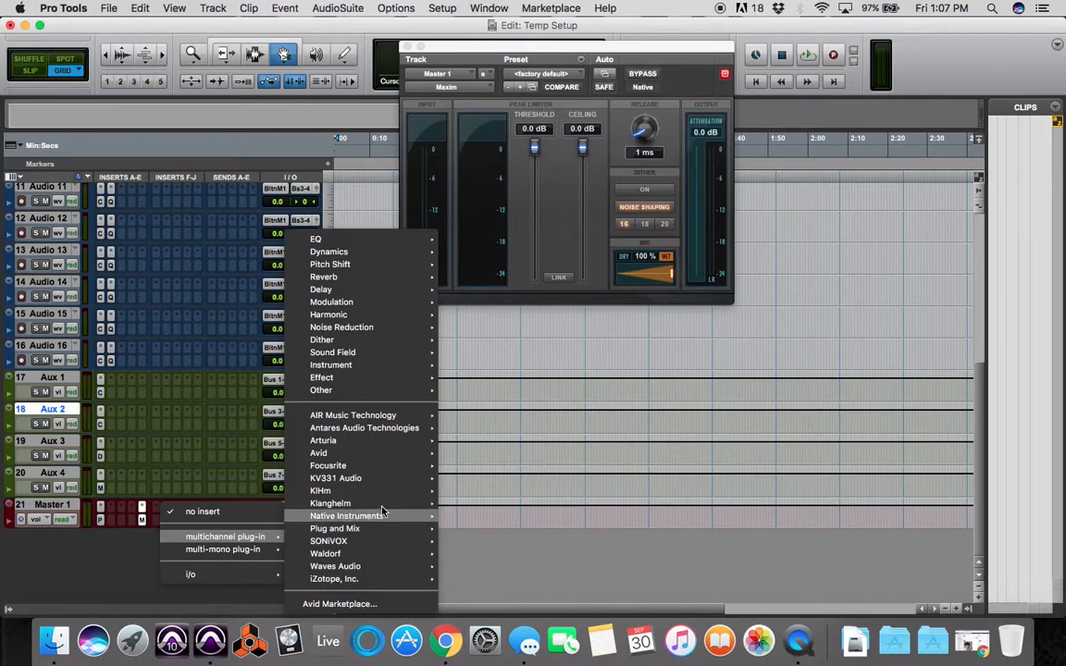
mouse_move(352, 454)
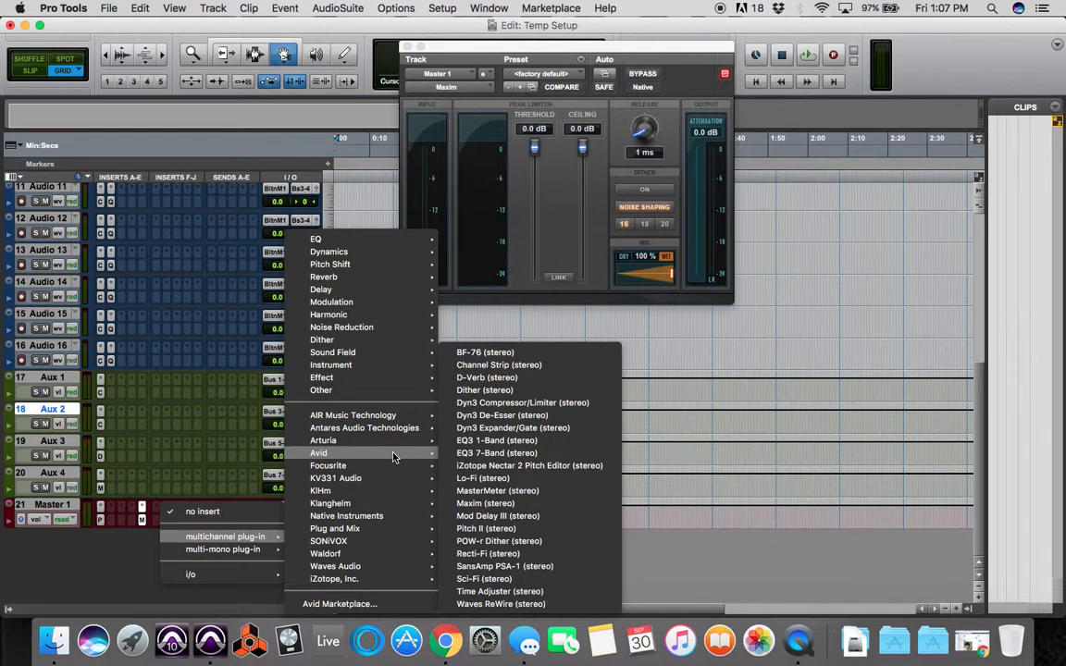
click(507, 494)
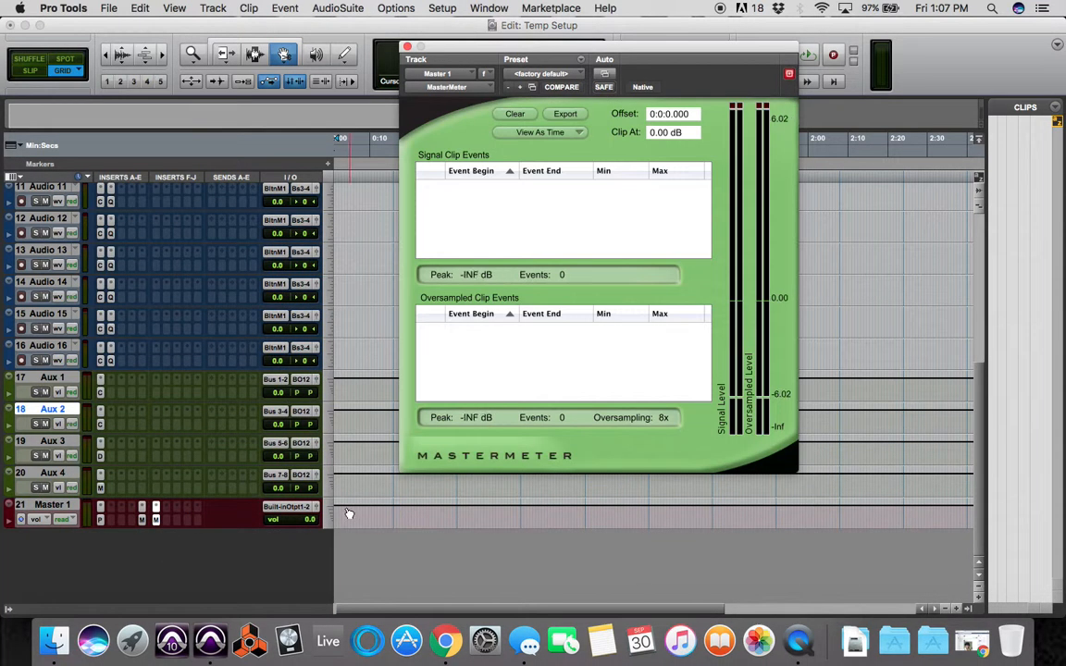
click(407, 46)
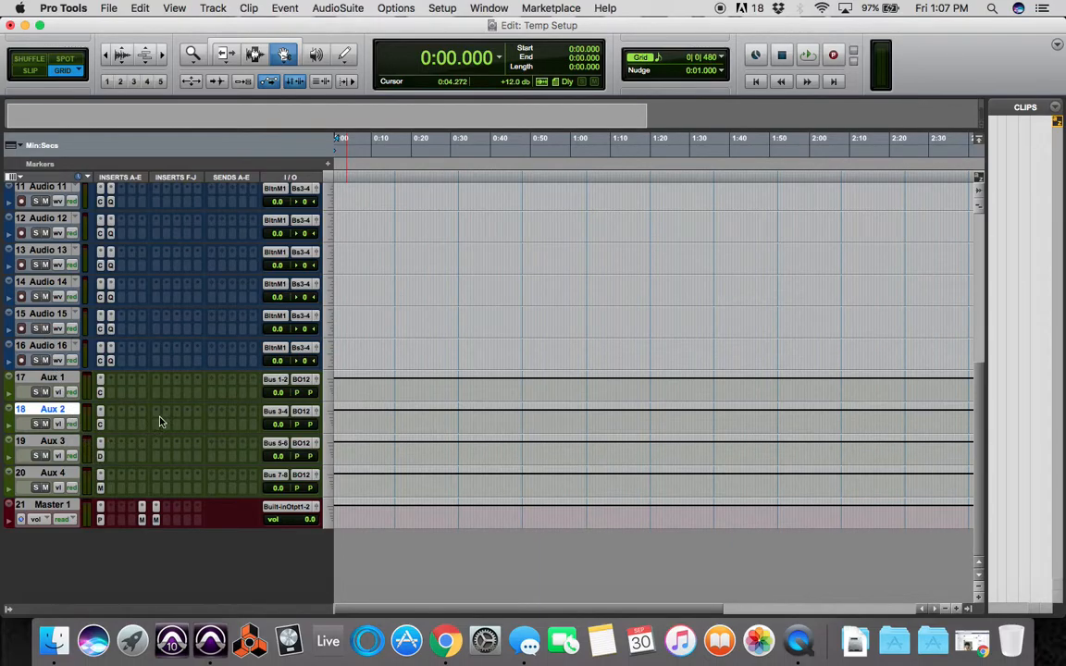
Add send A on Aux 1 to Bus 5-6 (Stereo) at about -20.1 dB and copy it to Aux 2.
click(213, 382)
mouse_move(249, 422)
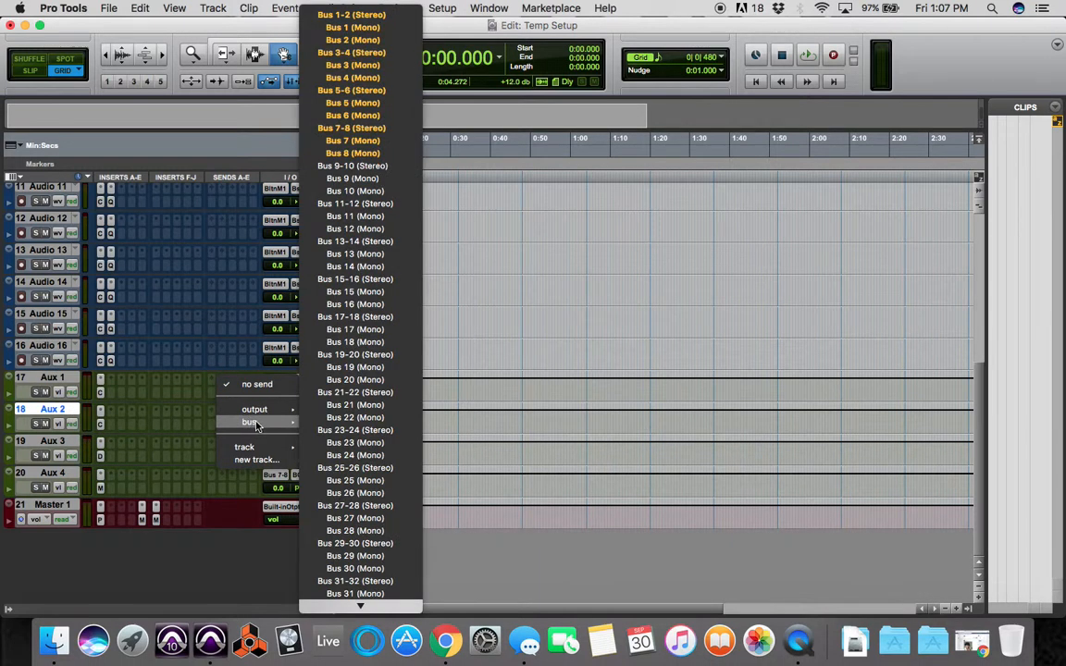
click(347, 90)
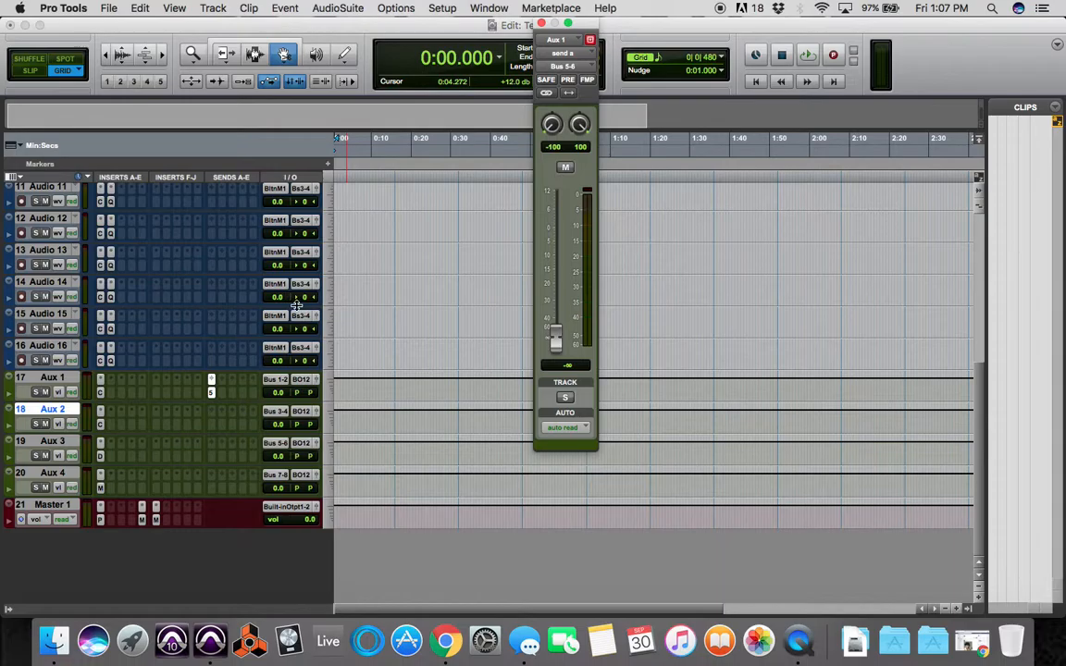
drag(554, 342, 550, 295)
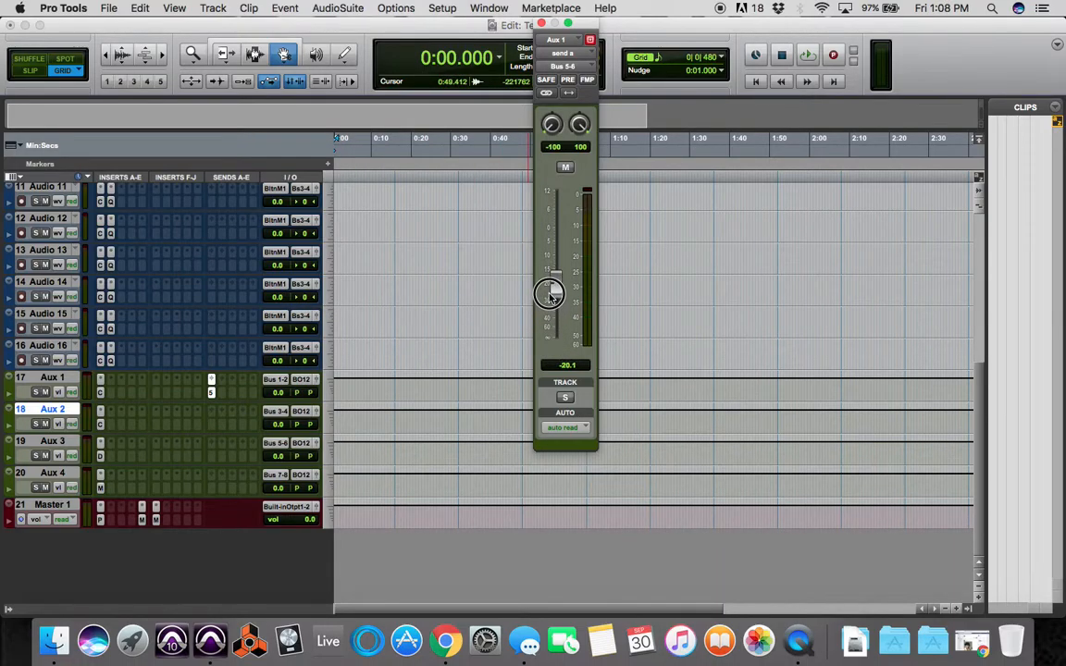
click(212, 393)
drag(212, 393, 211, 416)
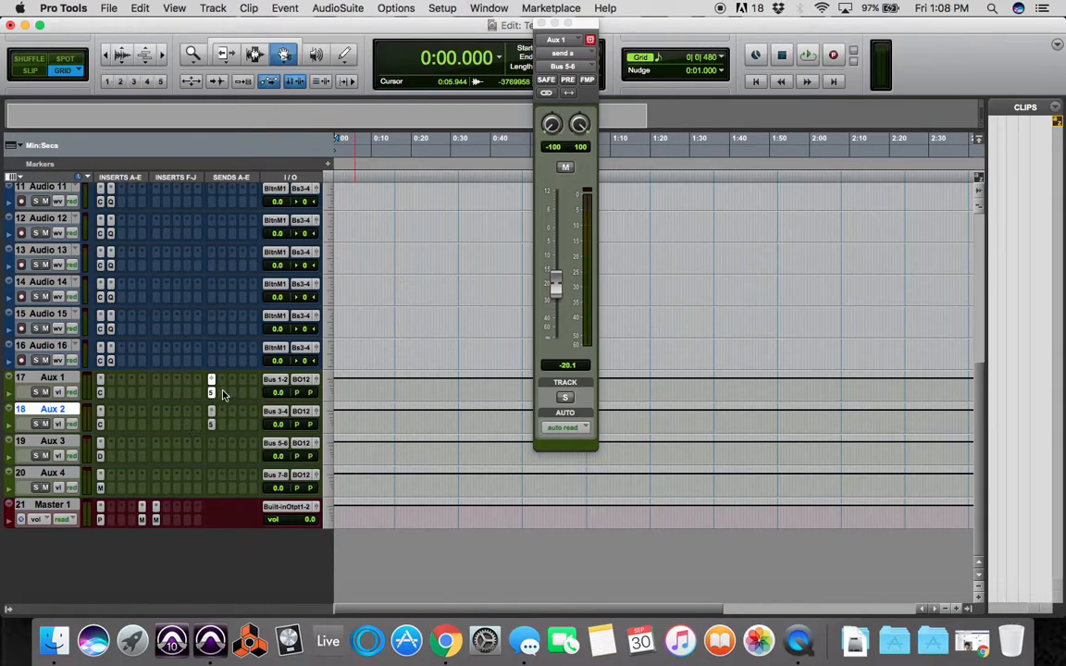
Add send B on Aux 1 to Bus 7-8 (Stereo) and copy the send to Aux 2.
click(222, 385)
mouse_move(264, 422)
click(388, 133)
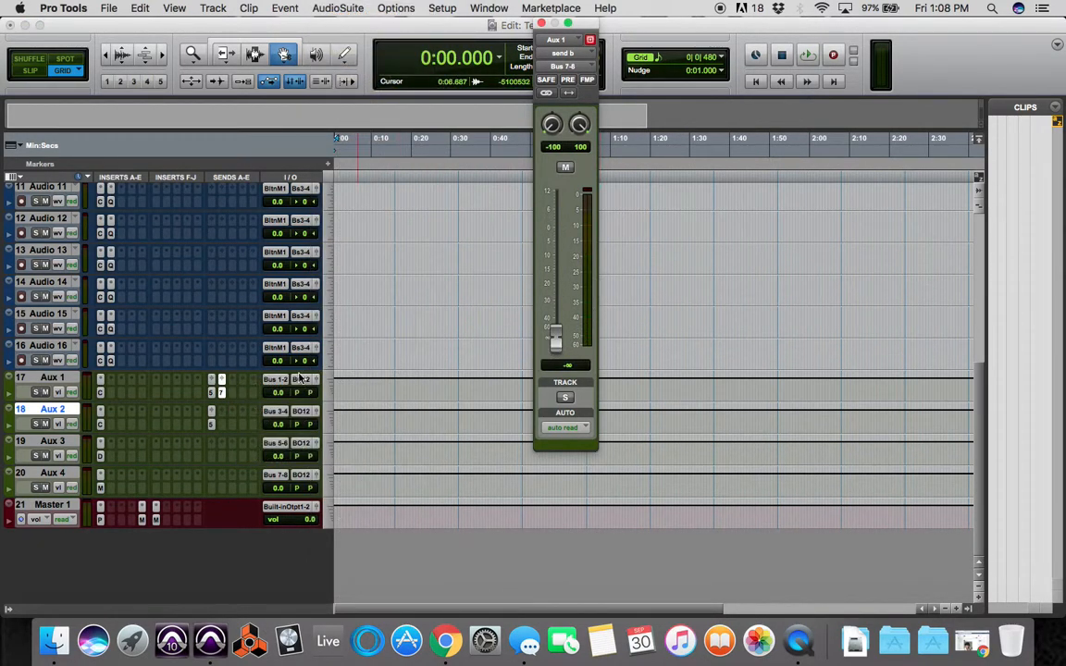
drag(222, 391, 223, 415)
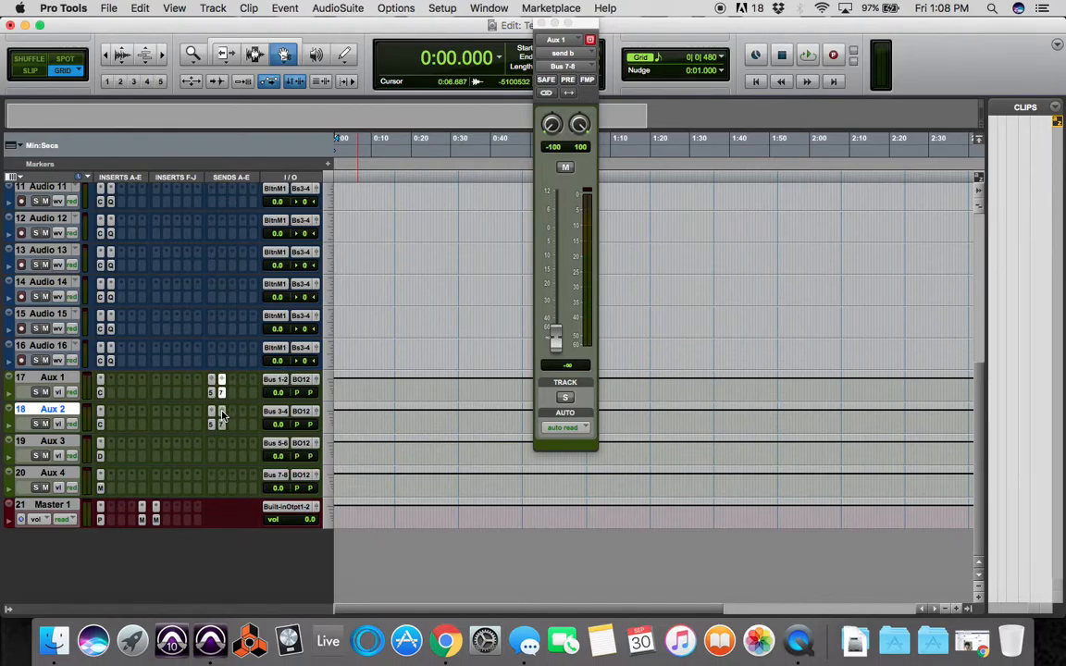
Rename the Aux 3 track as Reverb and the Aux 4 track as Delay.
double_click(47, 443)
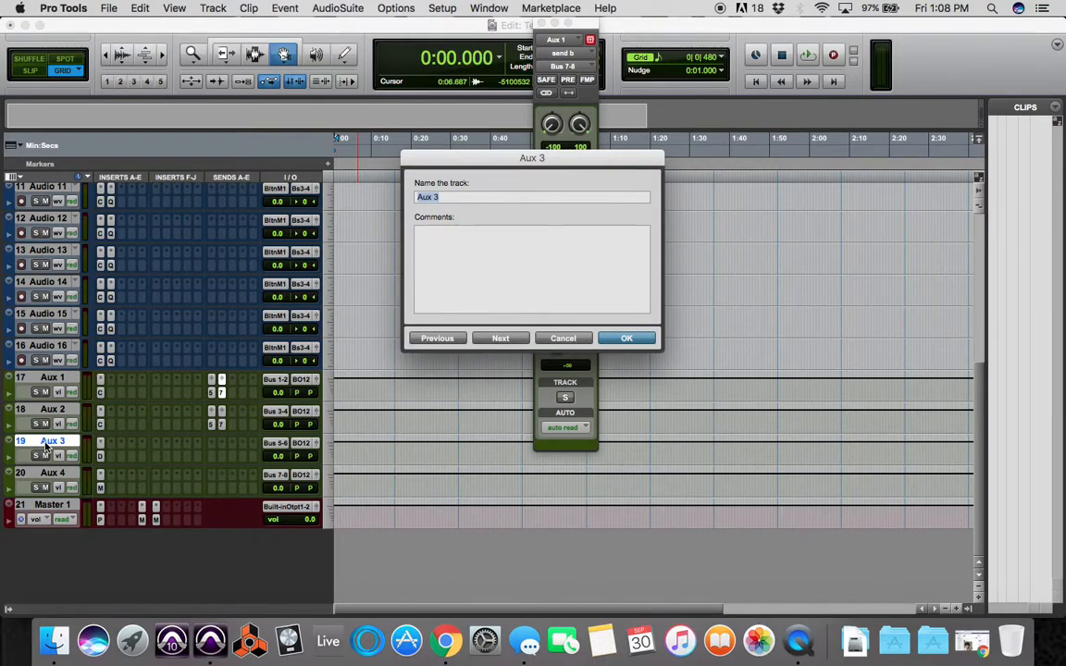
text(Reverb)
key(Return)
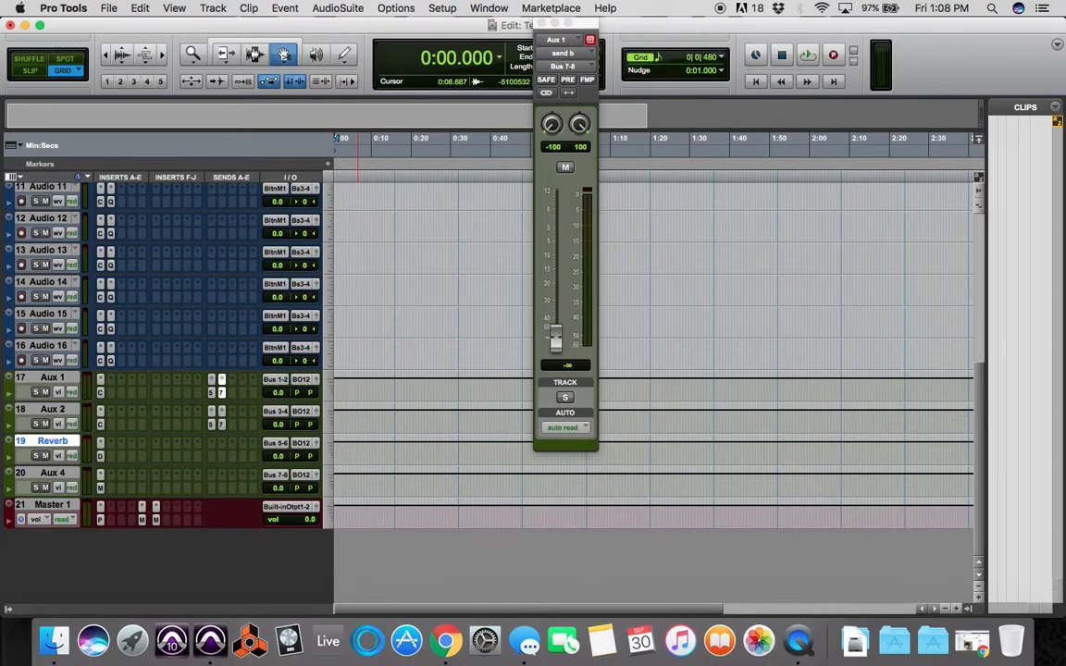
double_click(47, 473)
text(Delay)
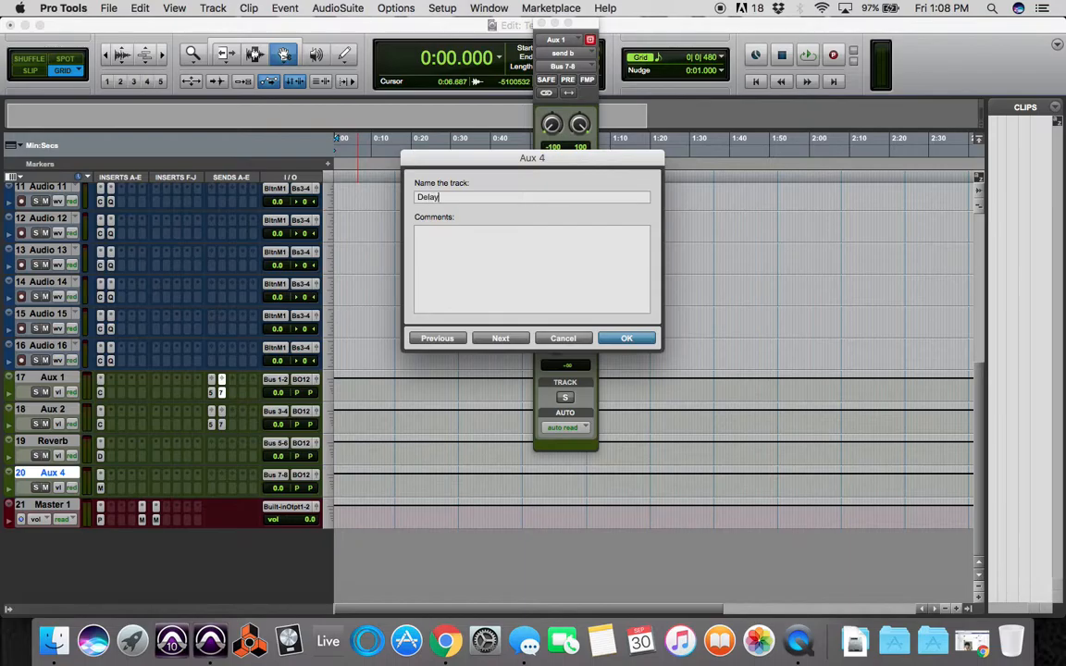
key(Return)
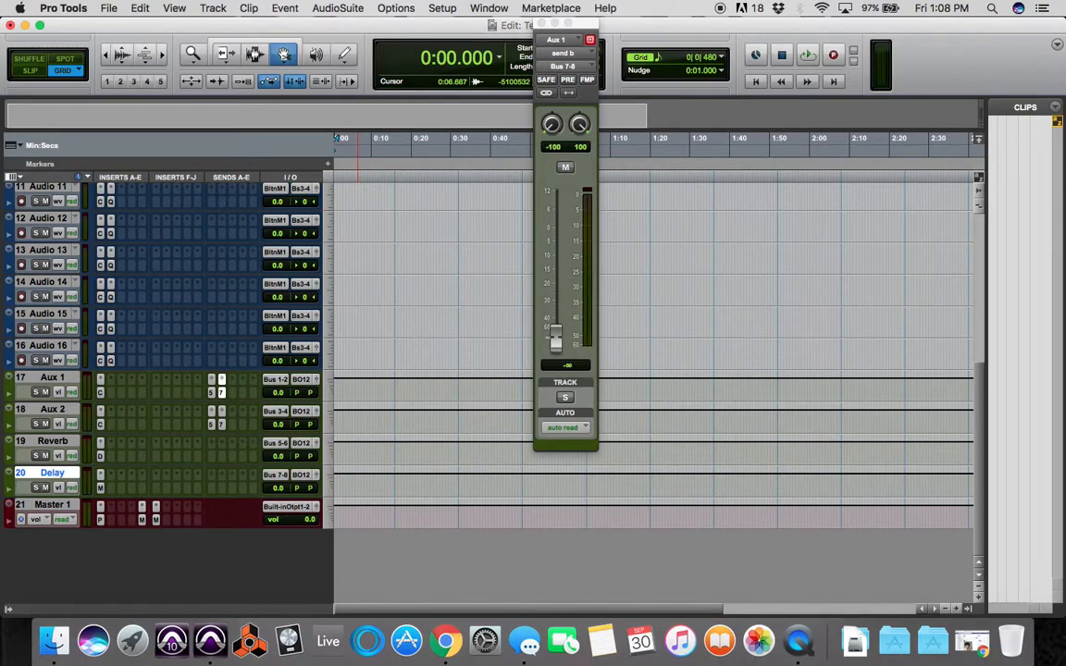
Rename the Aux 1 track as Verse Bus and the Aux 2 track as Hook Bus.
double_click(43, 381)
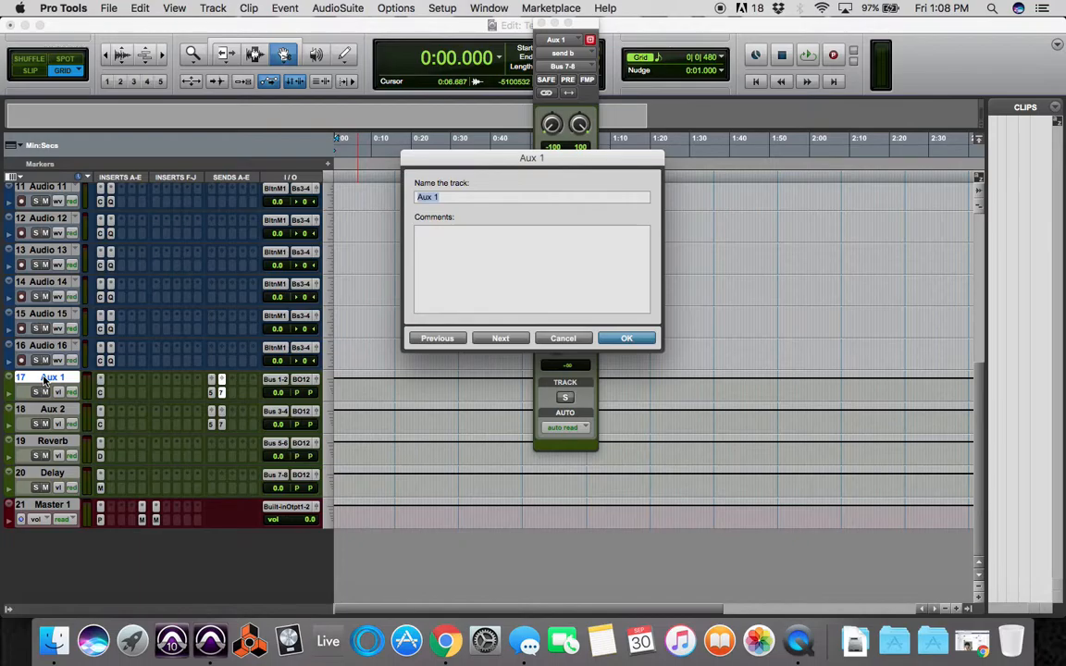
text(Verse Bus)
key(Return)
double_click(52, 410)
text(Hook)
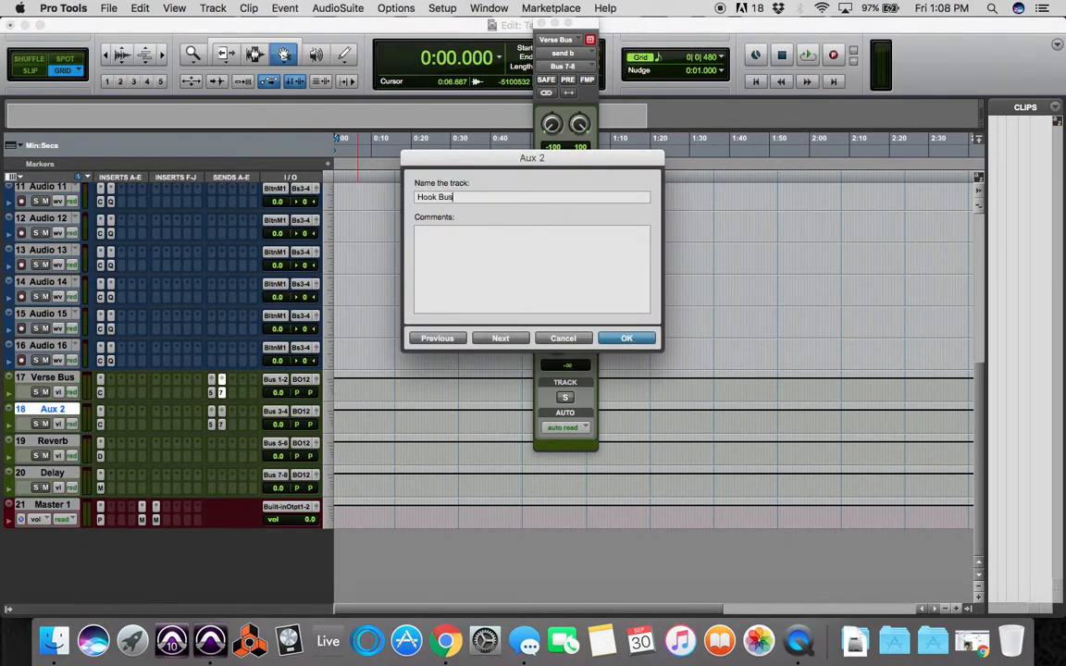
key(Return)
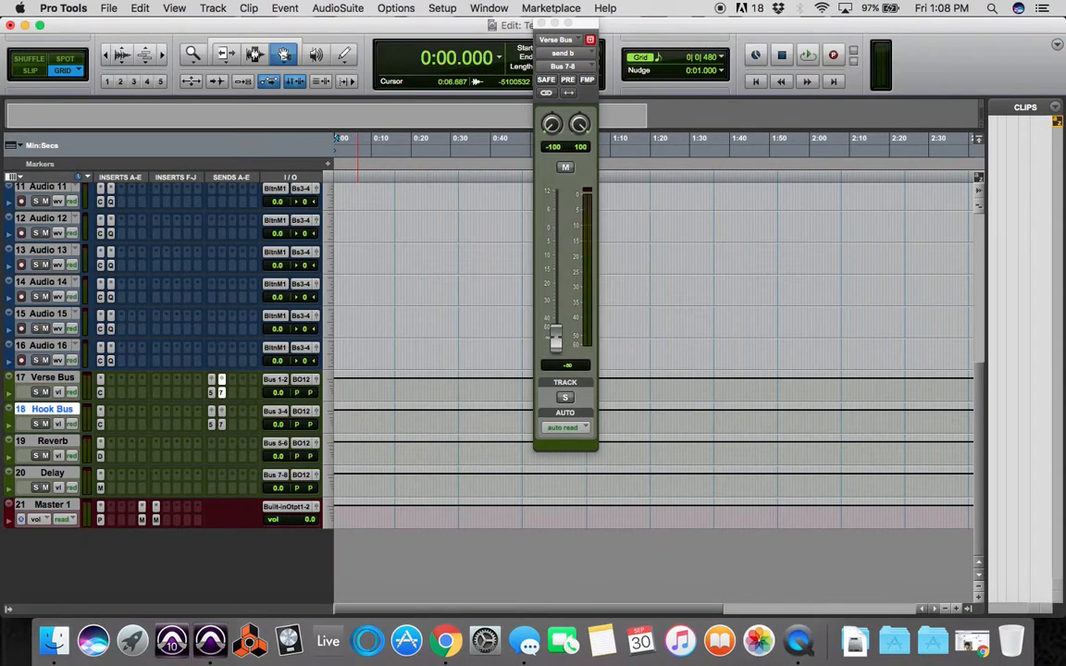
Rename the input bus of the Verse Bus track to Verse Bus and that of the Hook Bus track to Hook Bus.
right_click(273, 384)
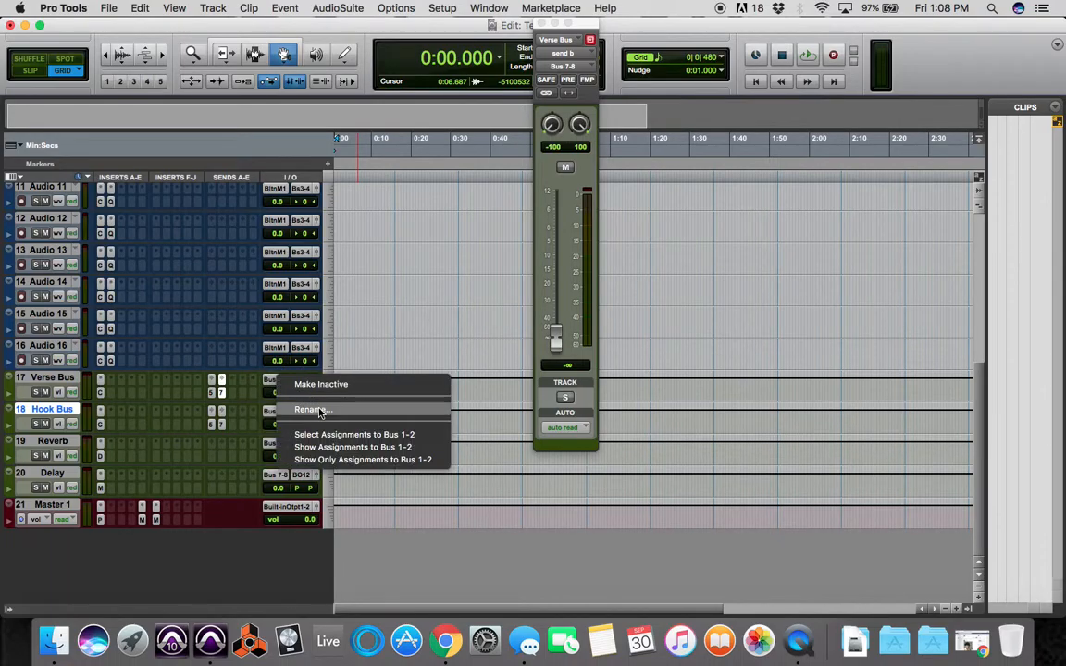
click(306, 407)
text(Verse Bus)
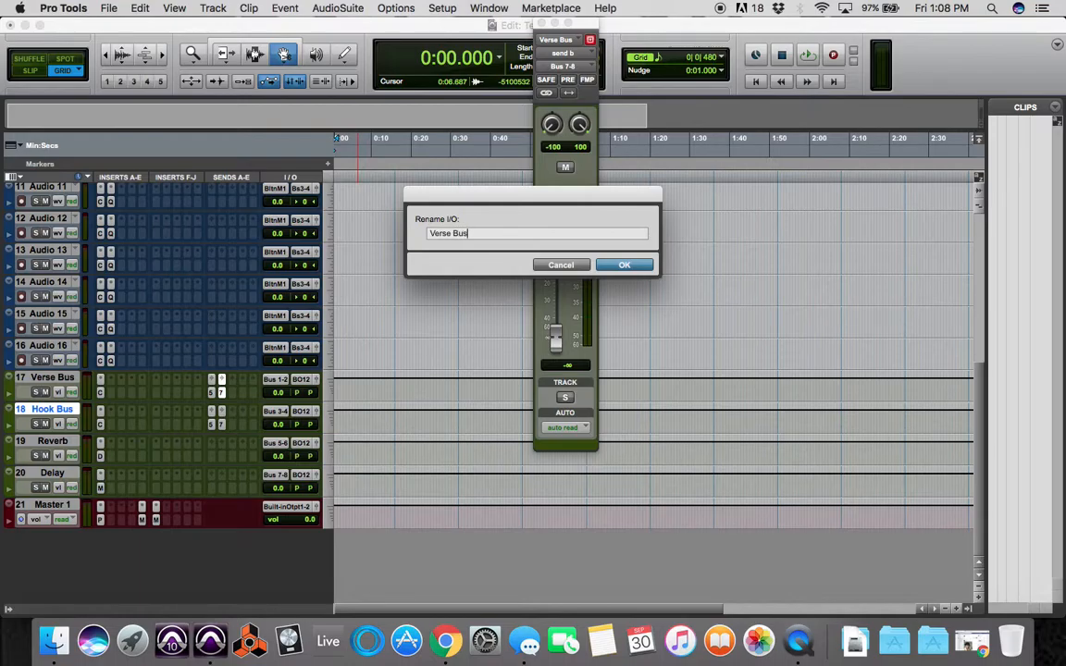
key(Return)
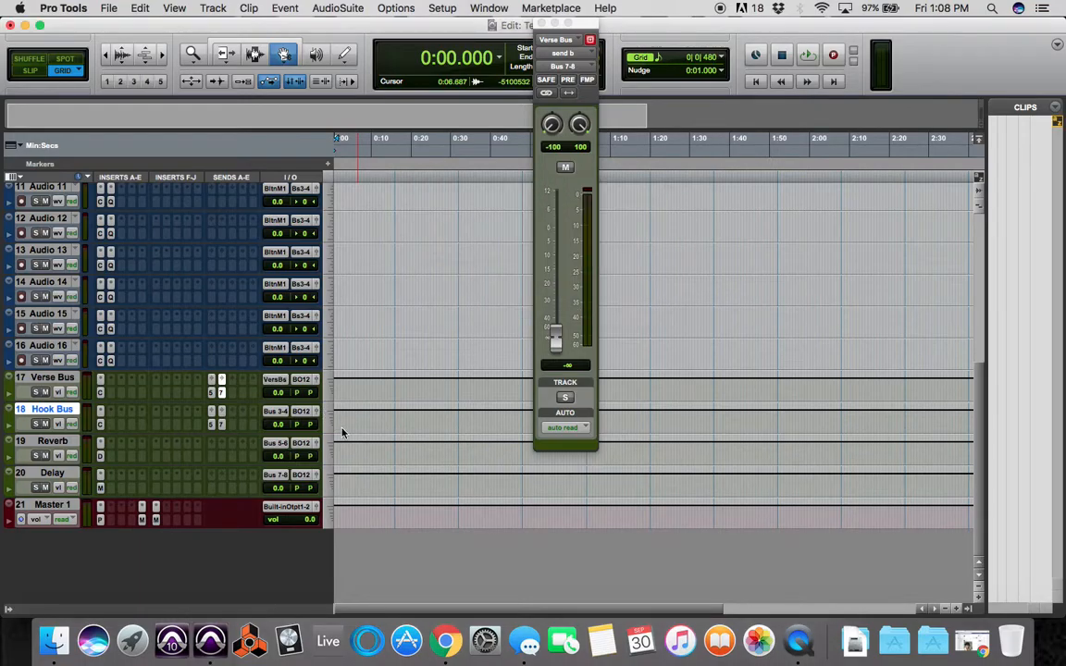
right_click(268, 411)
click(316, 443)
text(Hook Bus)
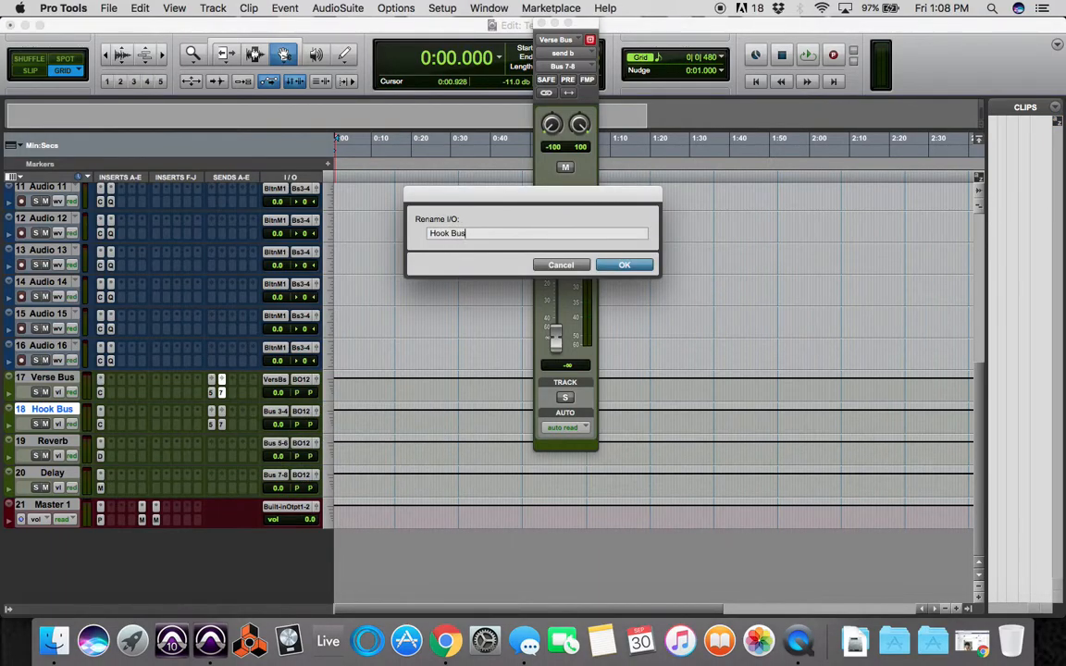
key(Return)
Rename the input bus of the Reverb track to Reverb and that of the Delay track to Delay.
right_click(274, 443)
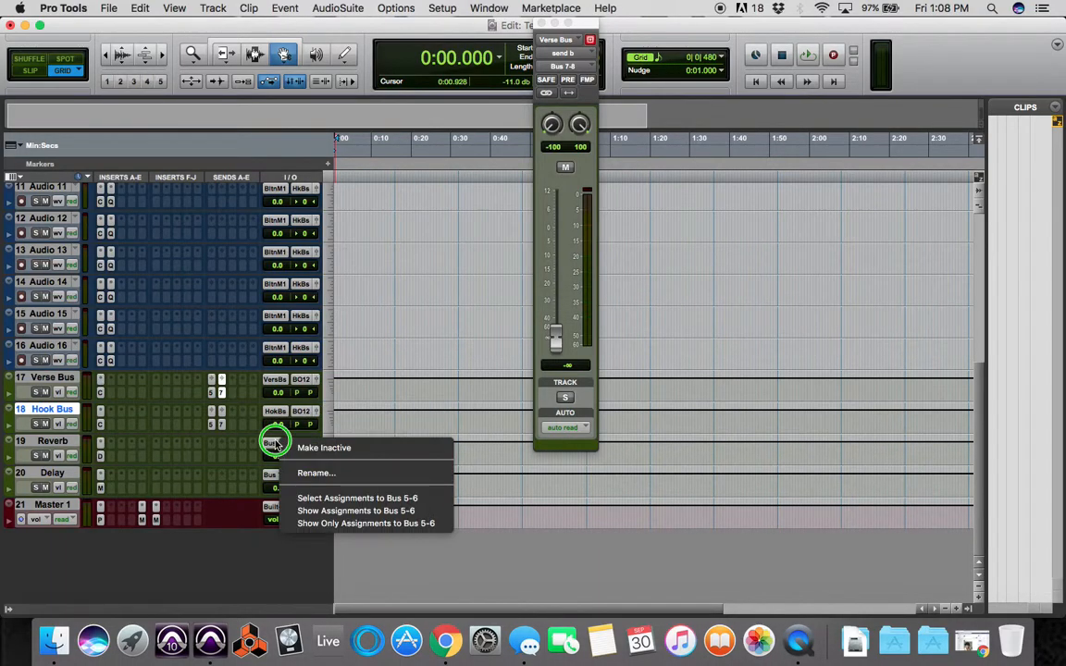
click(316, 473)
text(Reverb)
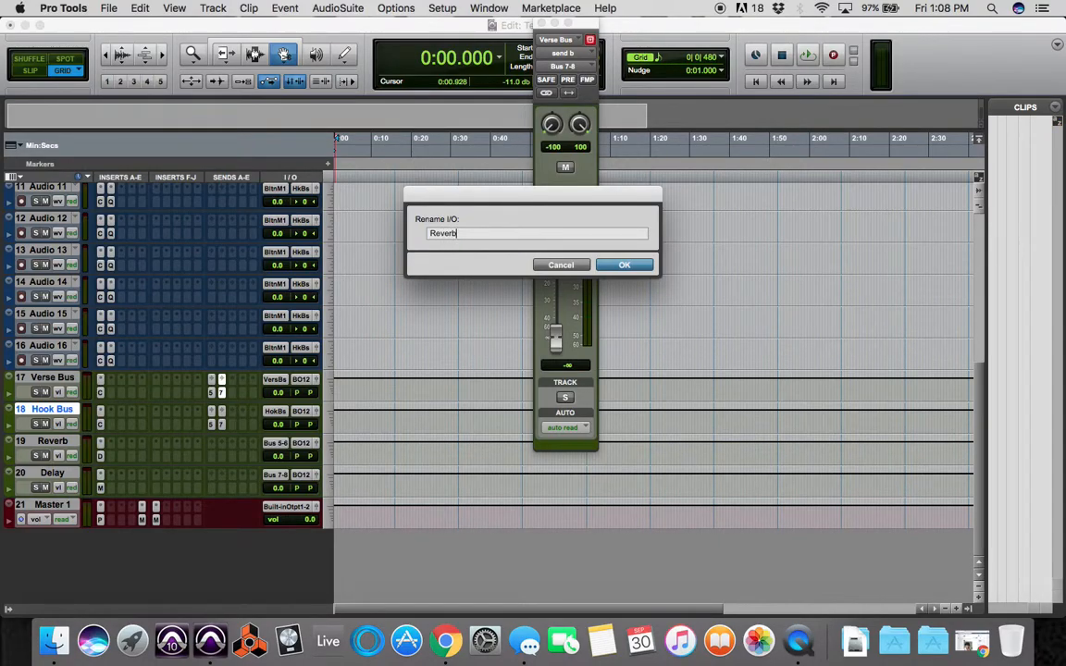
key(Return)
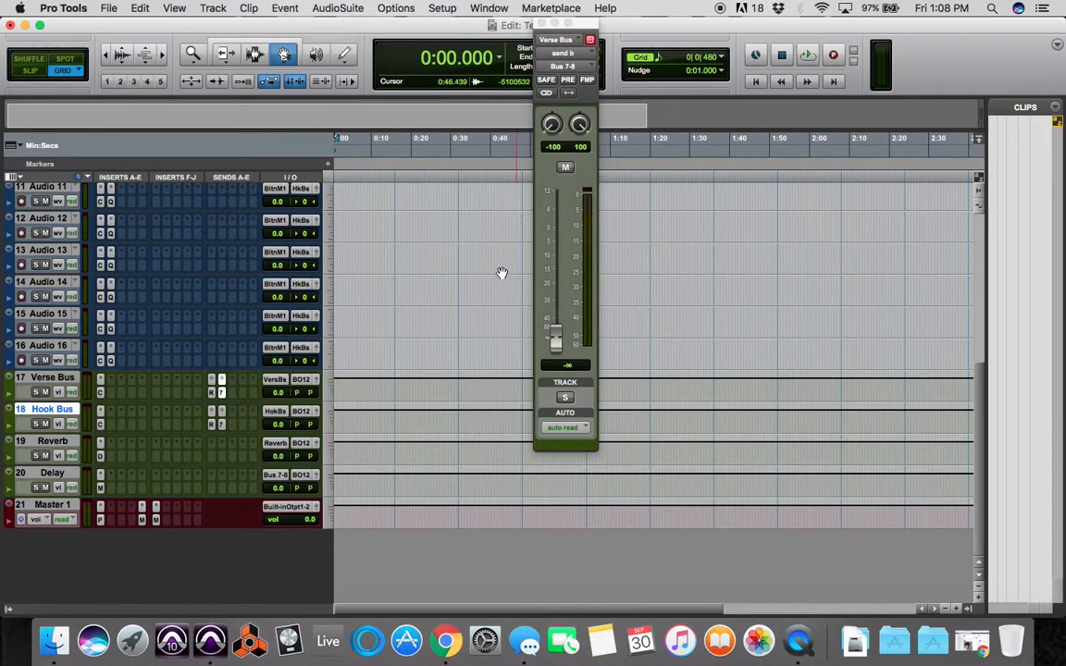
click(272, 476)
right_click(271, 474)
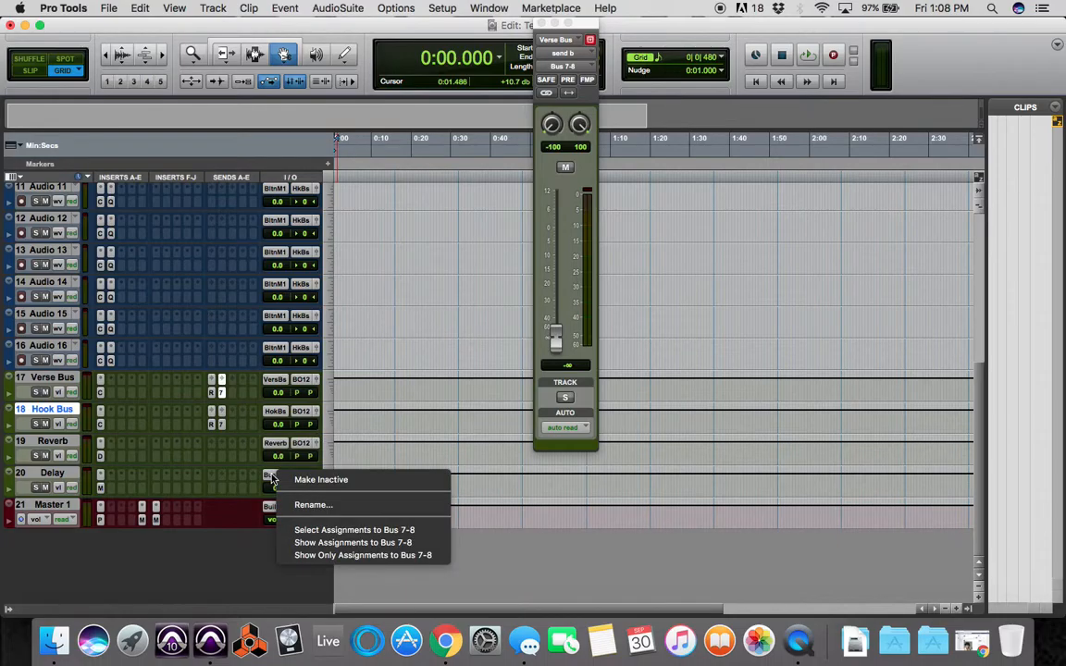
click(311, 506)
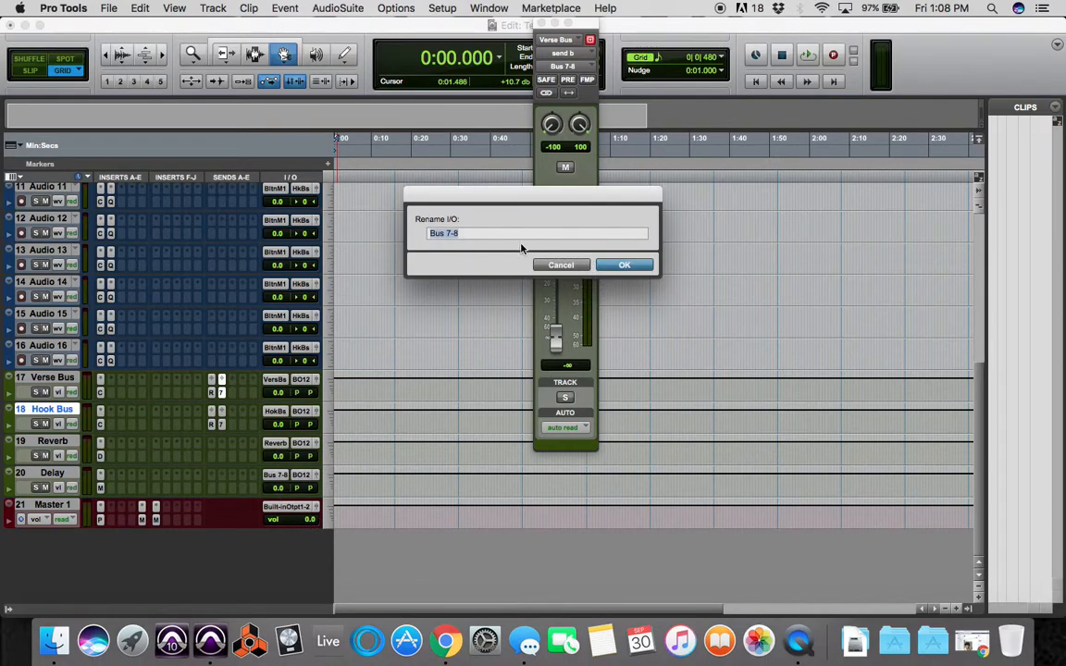
text(Delay)
key(Return)
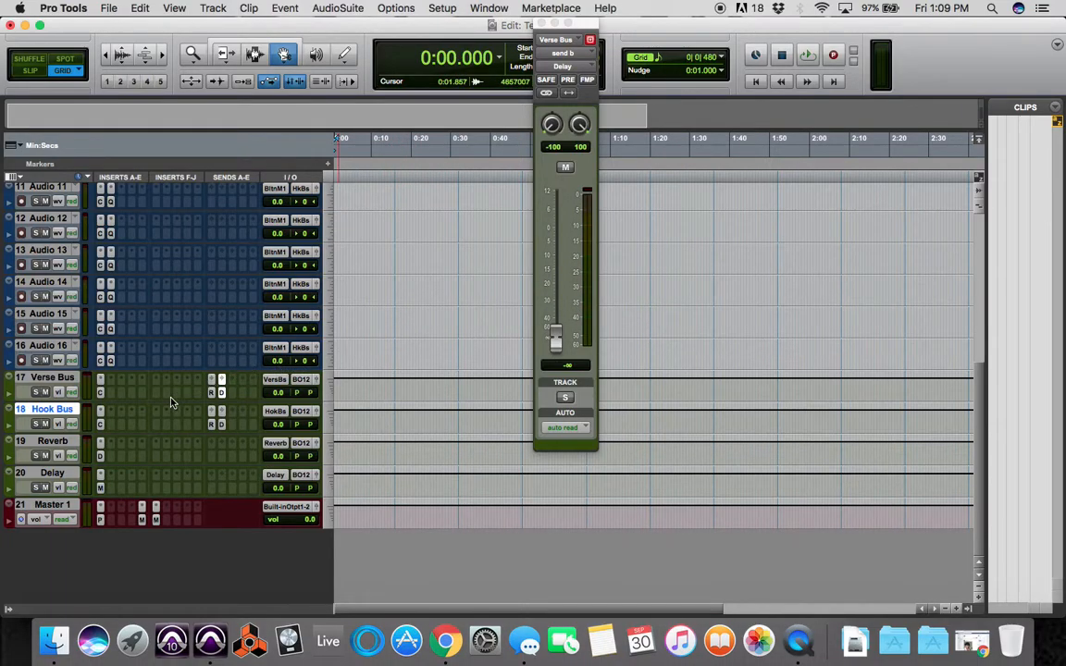
Review the inserts, sends and I/O assignments from Audio 1 down to Master 1, and look at the import options.
scroll(170, 403, up, 5)
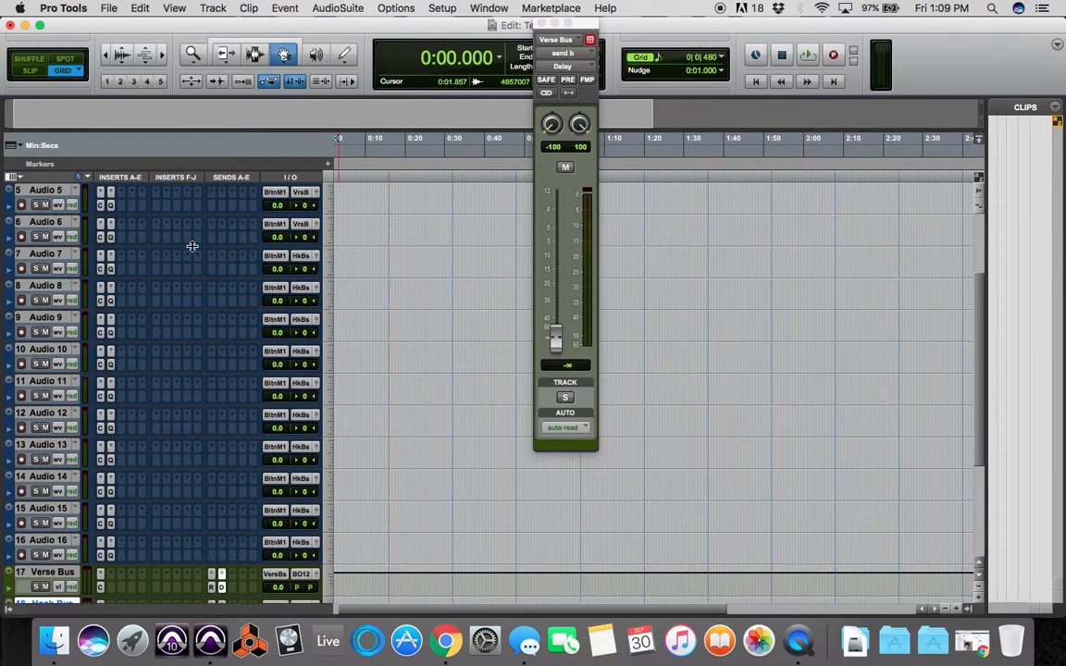
scroll(302, 257, down, 5)
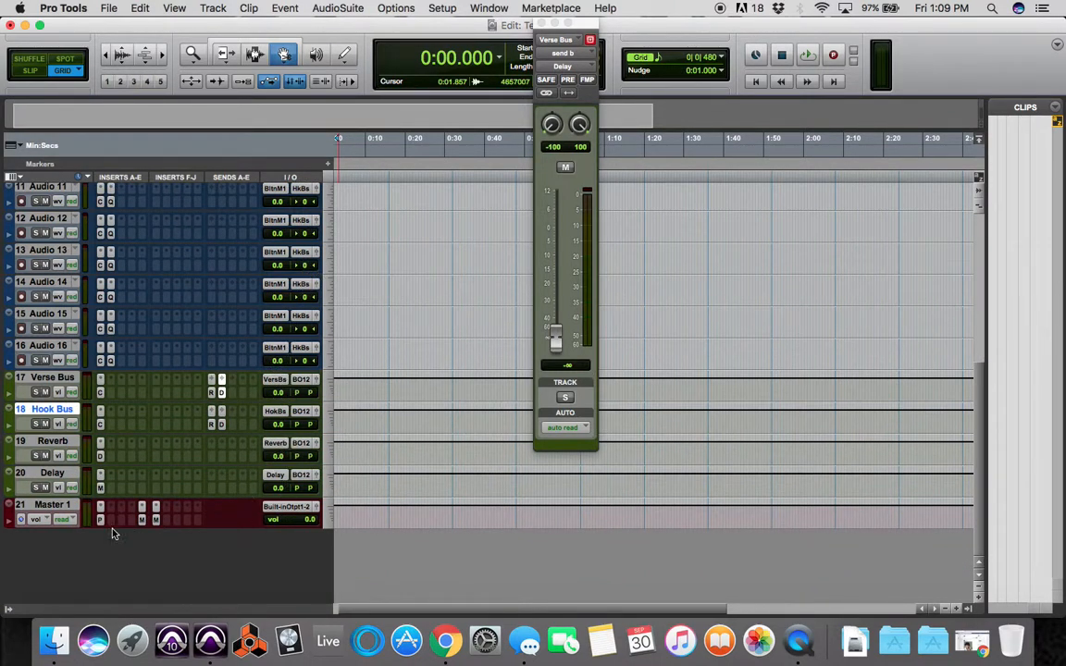
scroll(118, 509, up, 8)
scroll(120, 507, down, 8)
scroll(199, 462, up, 8)
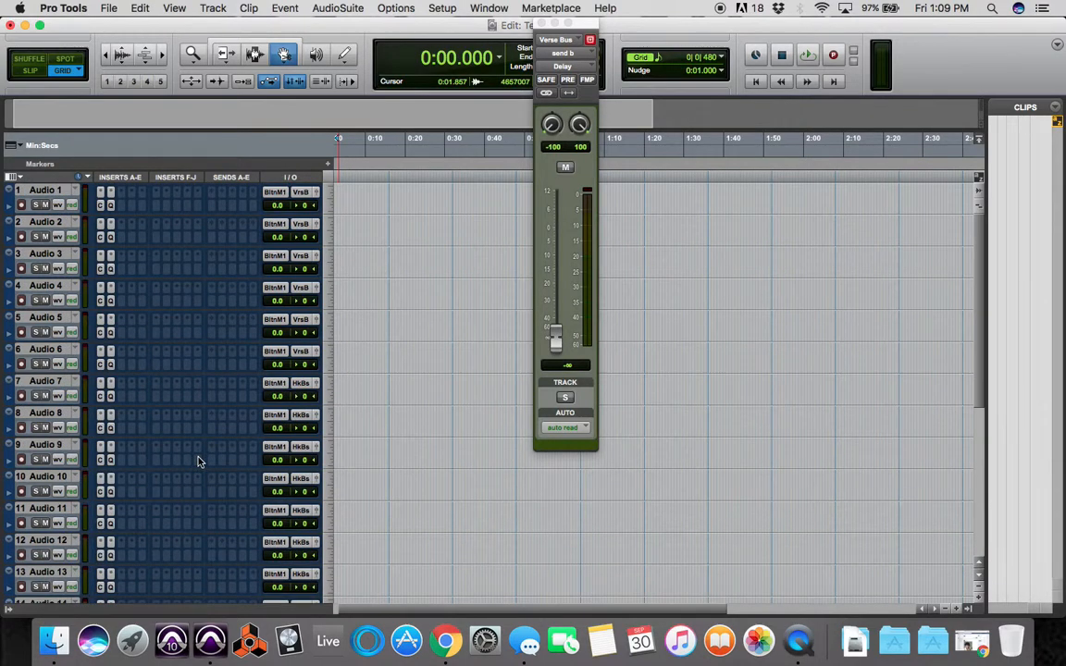
scroll(198, 462, down, 8)
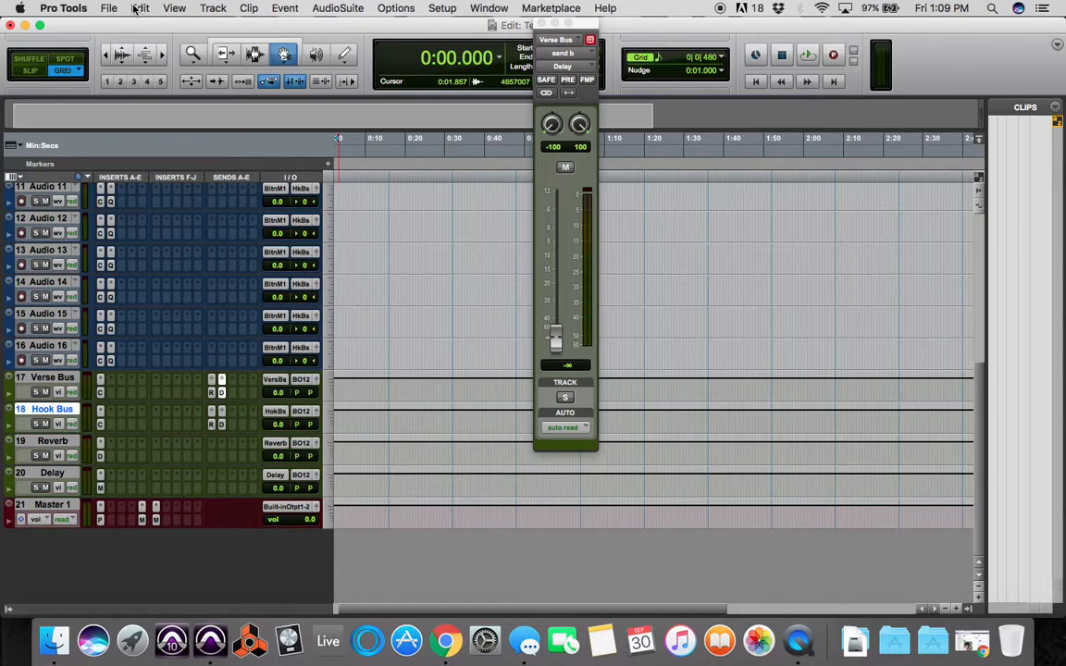
click(107, 9)
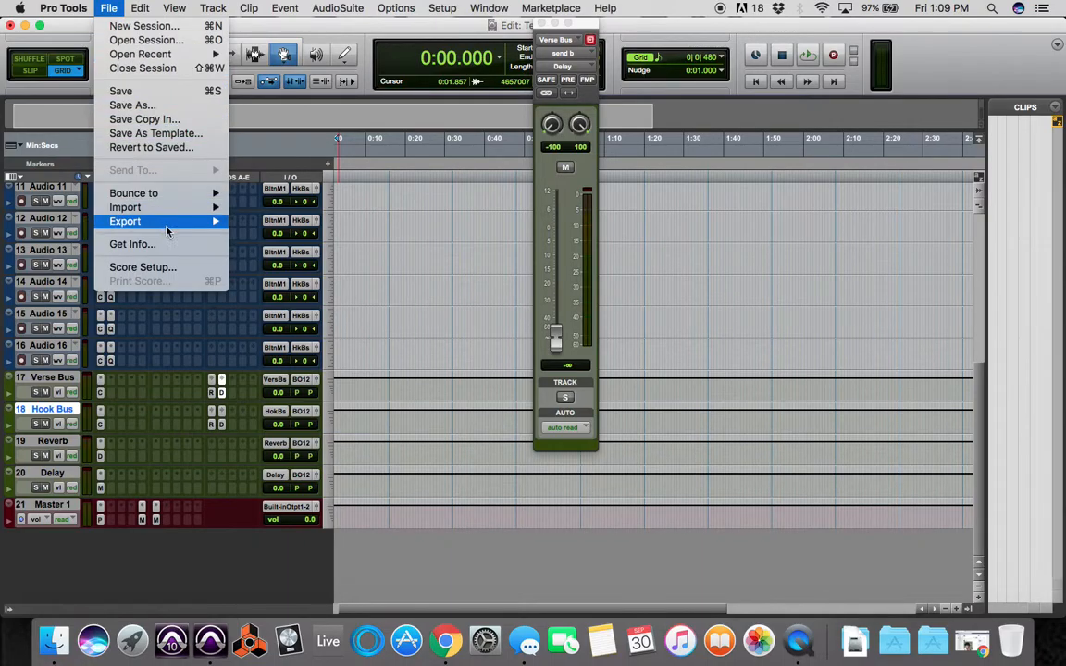
mouse_move(174, 217)
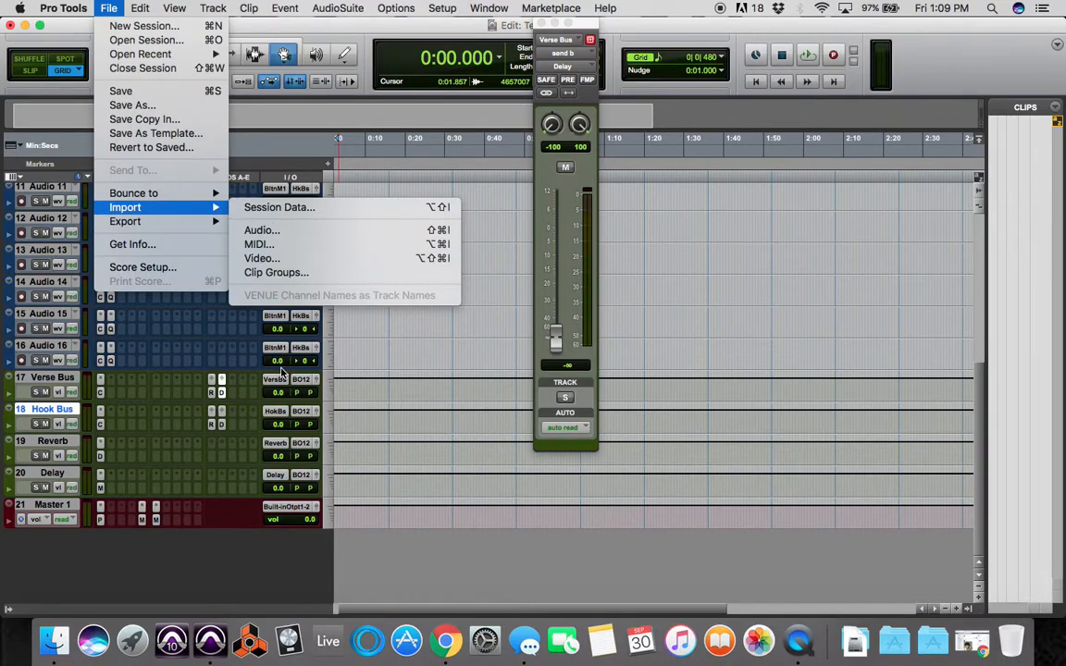
click(223, 535)
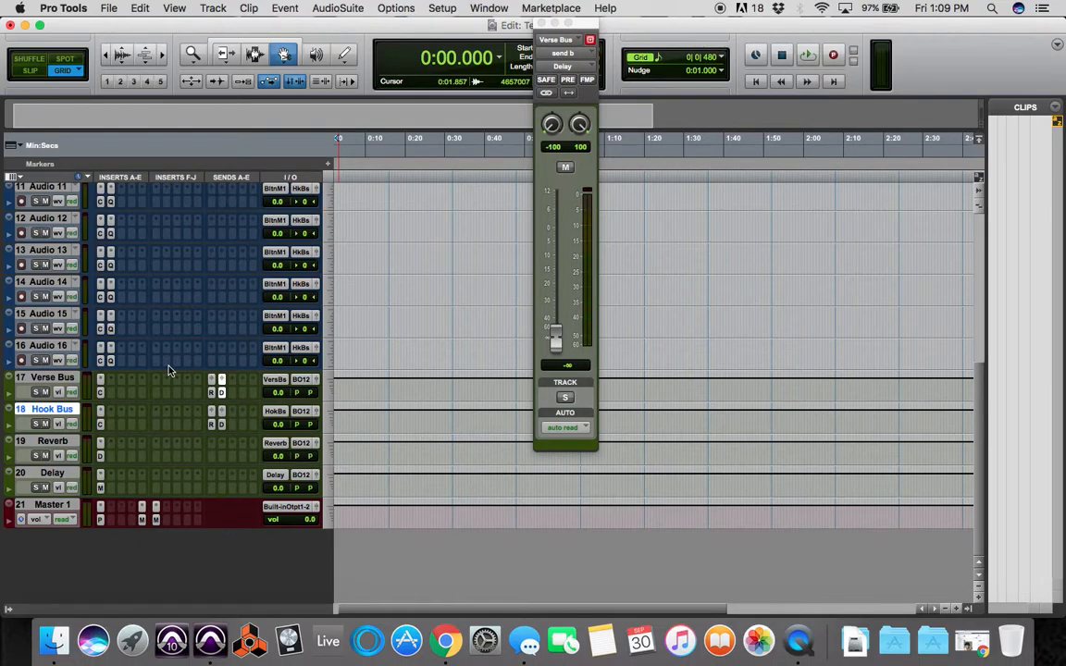
Save the session as a system-installed template named Basic in the Royal Temps category.
scroll(169, 370, up, 5)
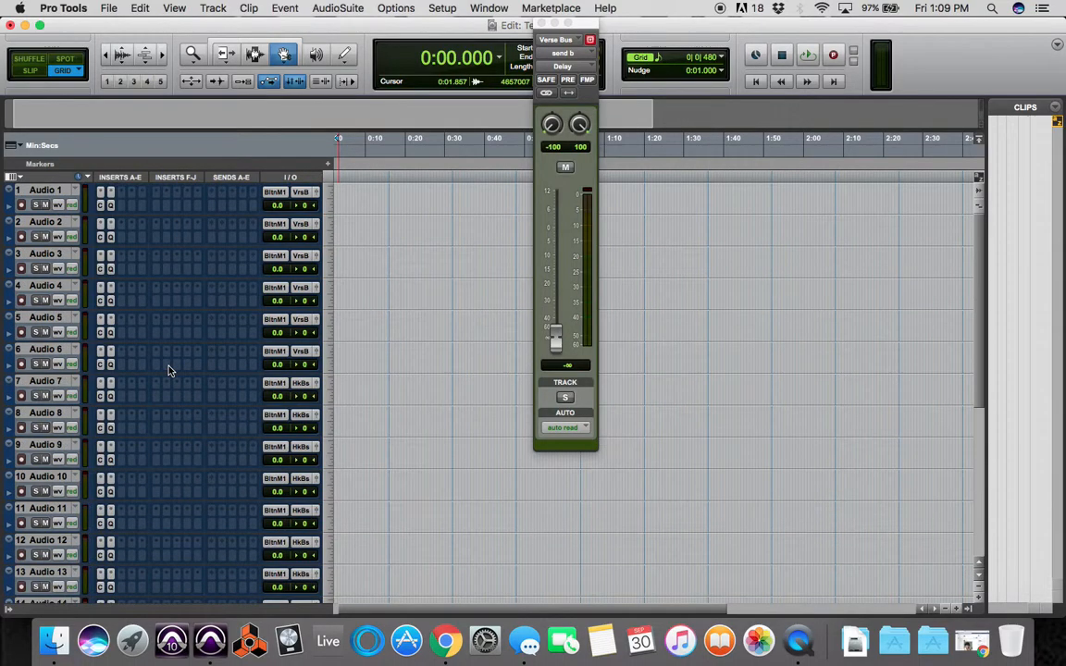
click(109, 8)
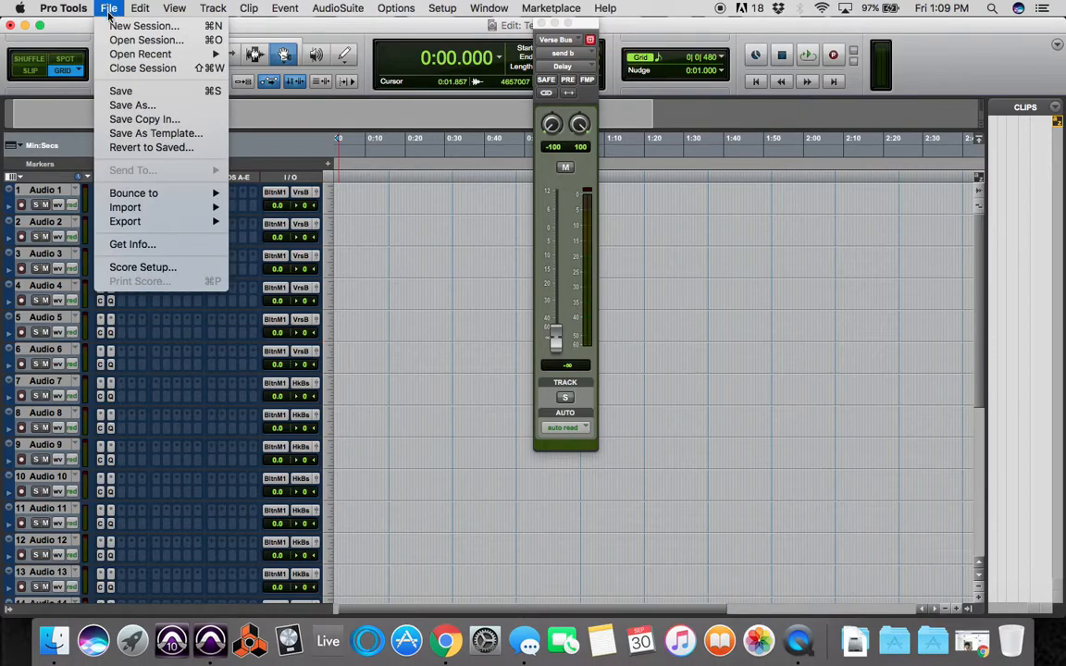
click(129, 135)
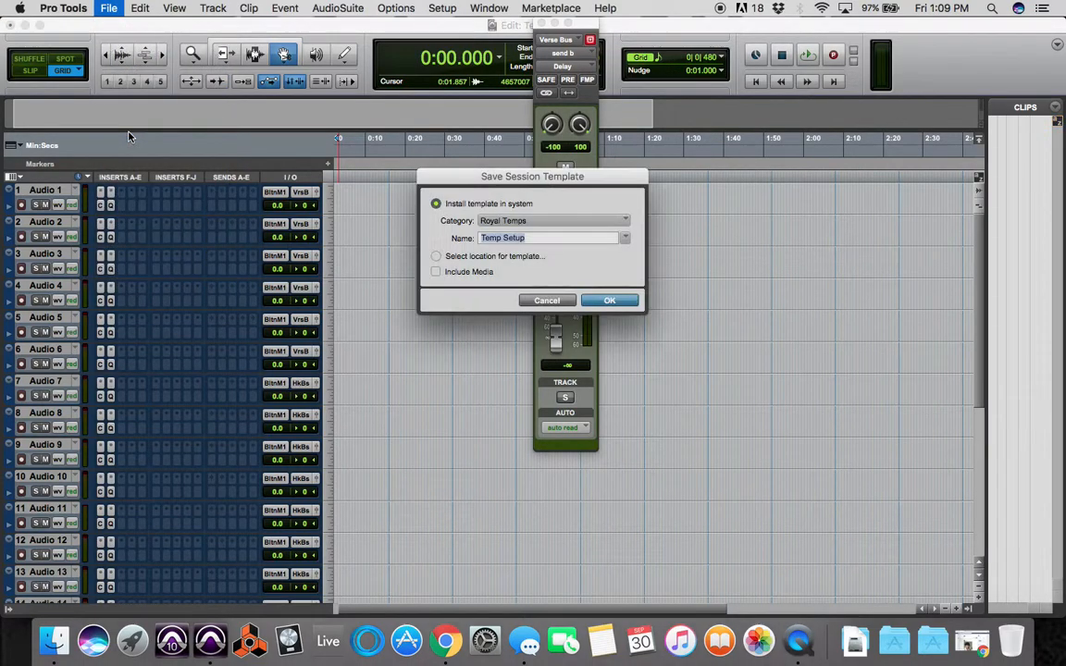
click(533, 238)
text(Basic)
click(595, 302)
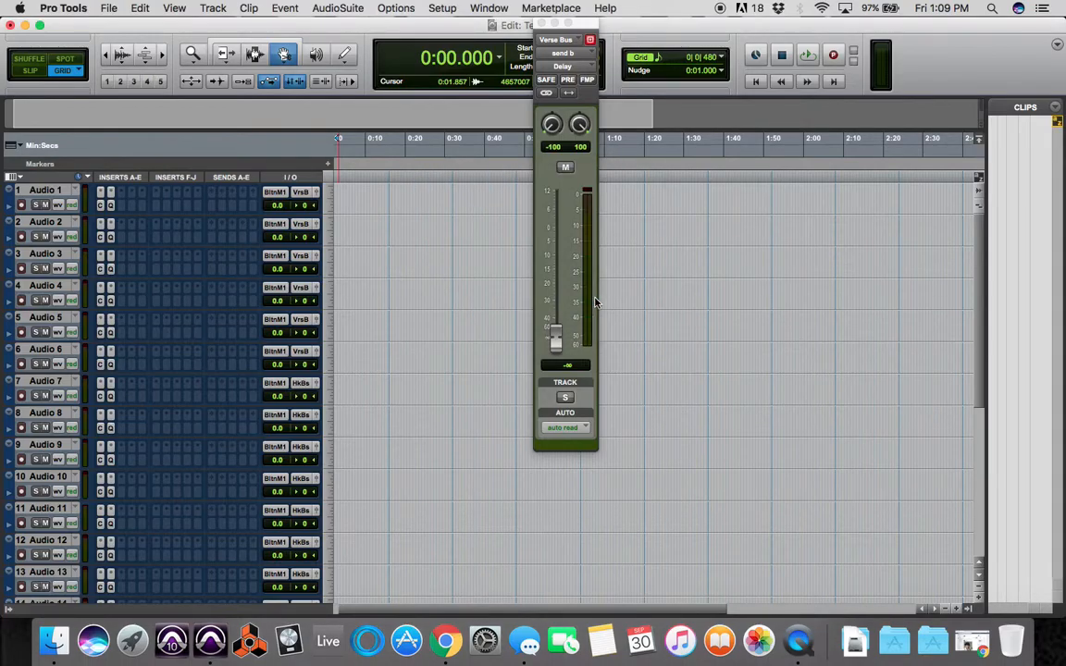
scroll(156, 391, down, 10)
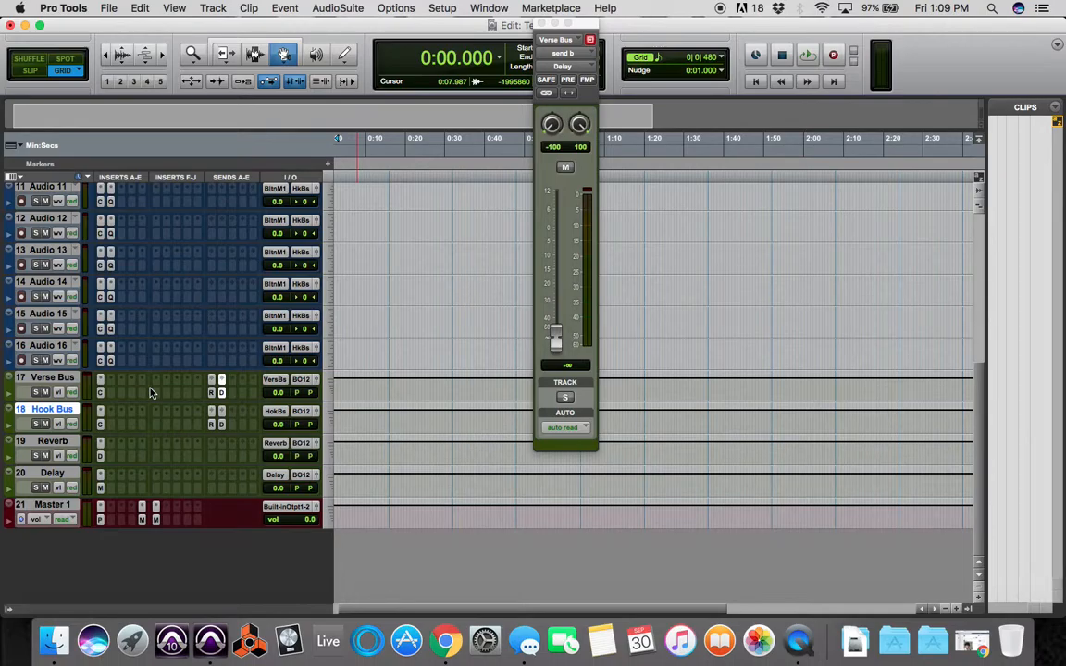
scroll(153, 393, up, 10)
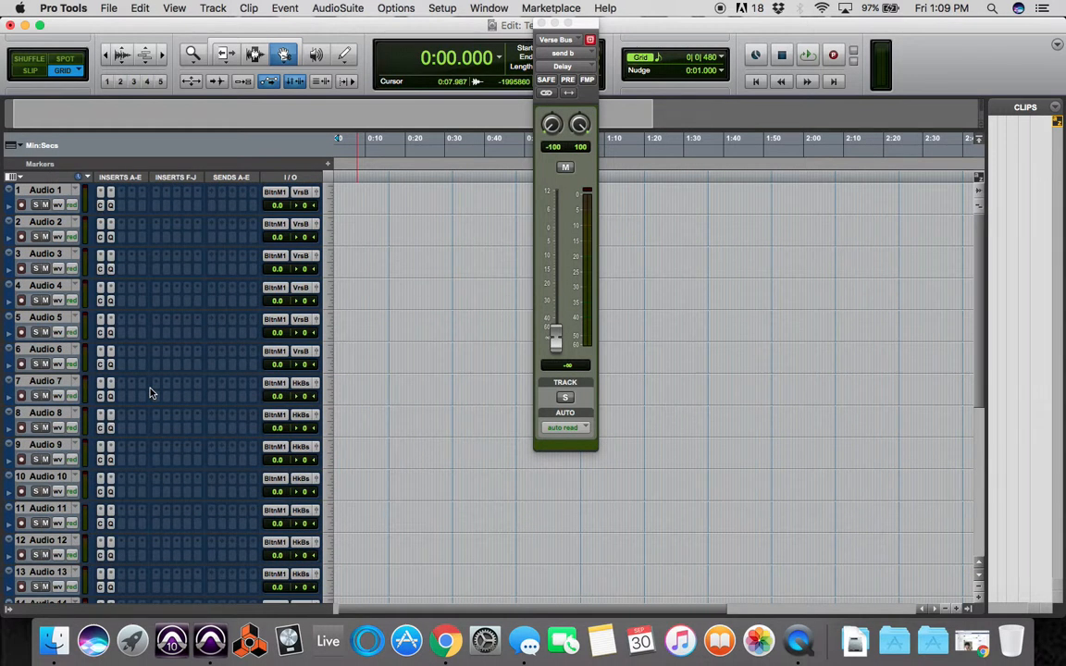
scroll(150, 393, down, 10)
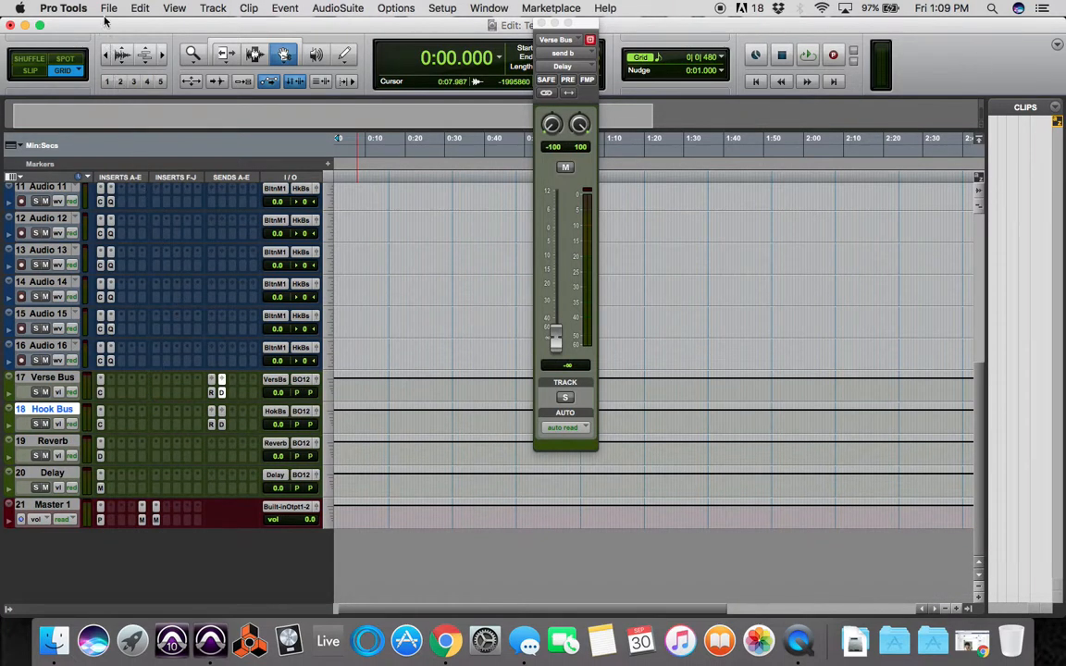